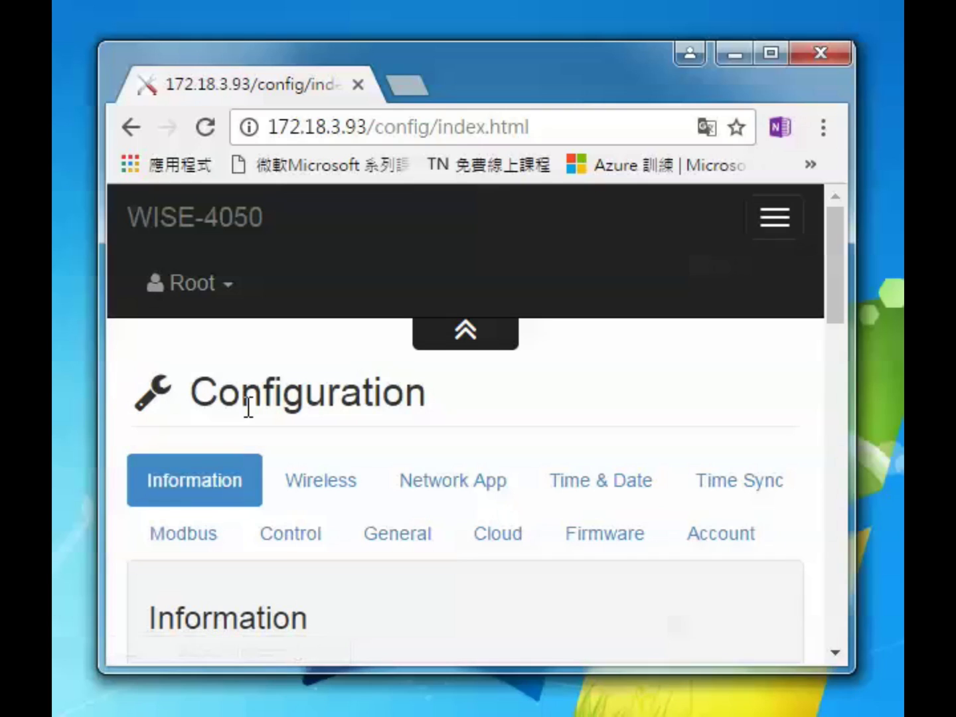
Switch the WISE-4050 cloud service to Private Server in the Cloud settings.
{"action": "left_click", "coordinate": [482, 537]}
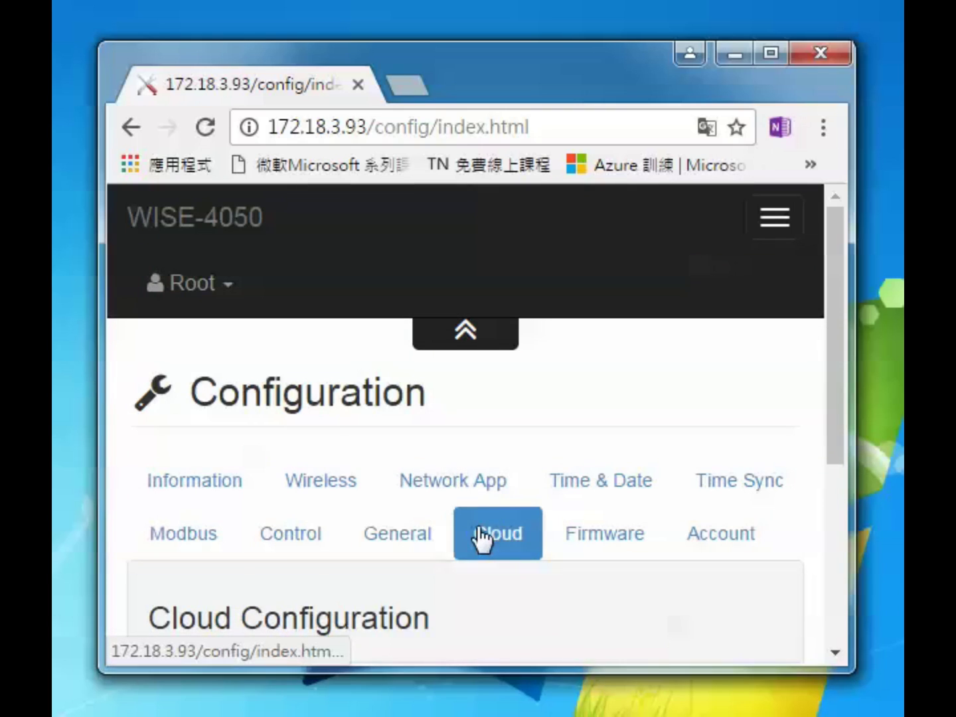
{"action": "scroll", "coordinate": [477, 531], "scroll_direction": "down", "scroll_amount": 4}
{"action": "left_click", "coordinate": [452, 474]}
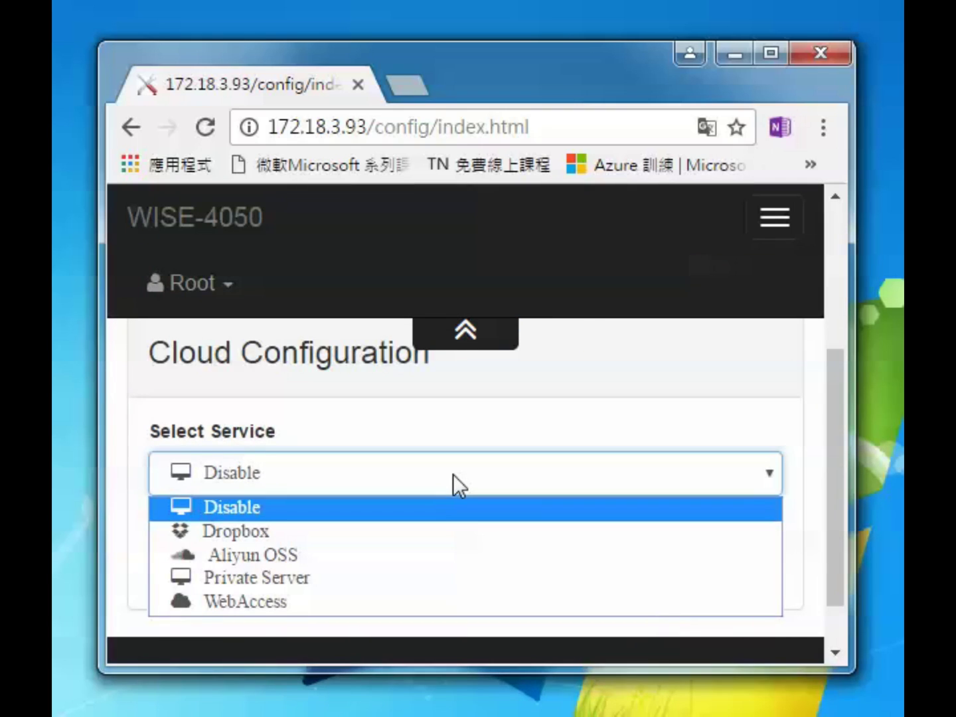
{"action": "left_click", "coordinate": [441, 572]}
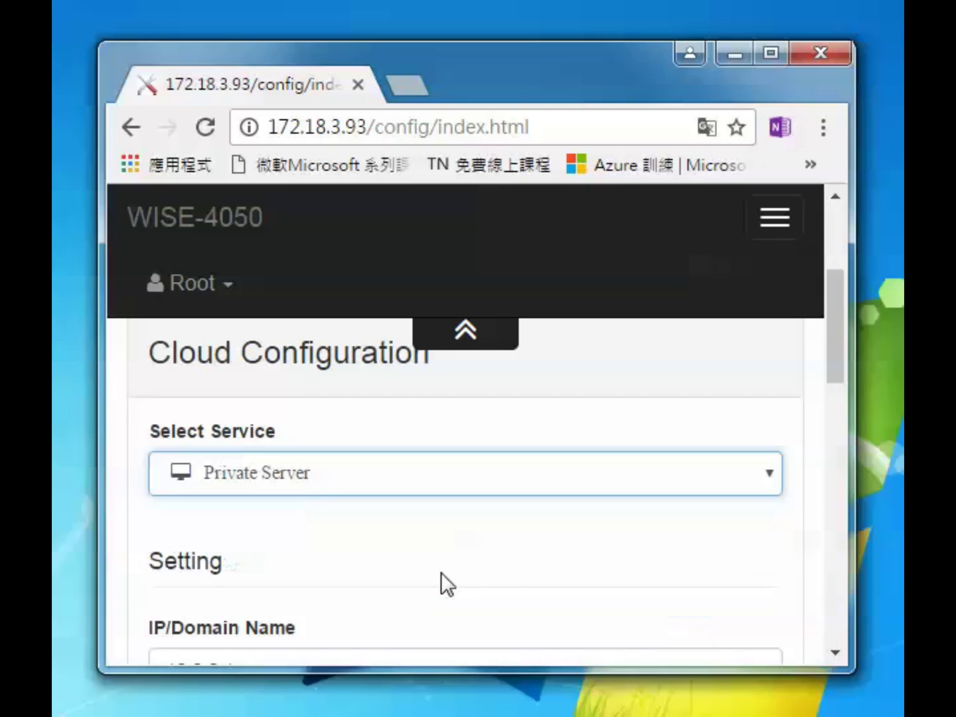
{"action": "scroll", "coordinate": [431, 561], "scroll_direction": "down", "scroll_amount": 2}
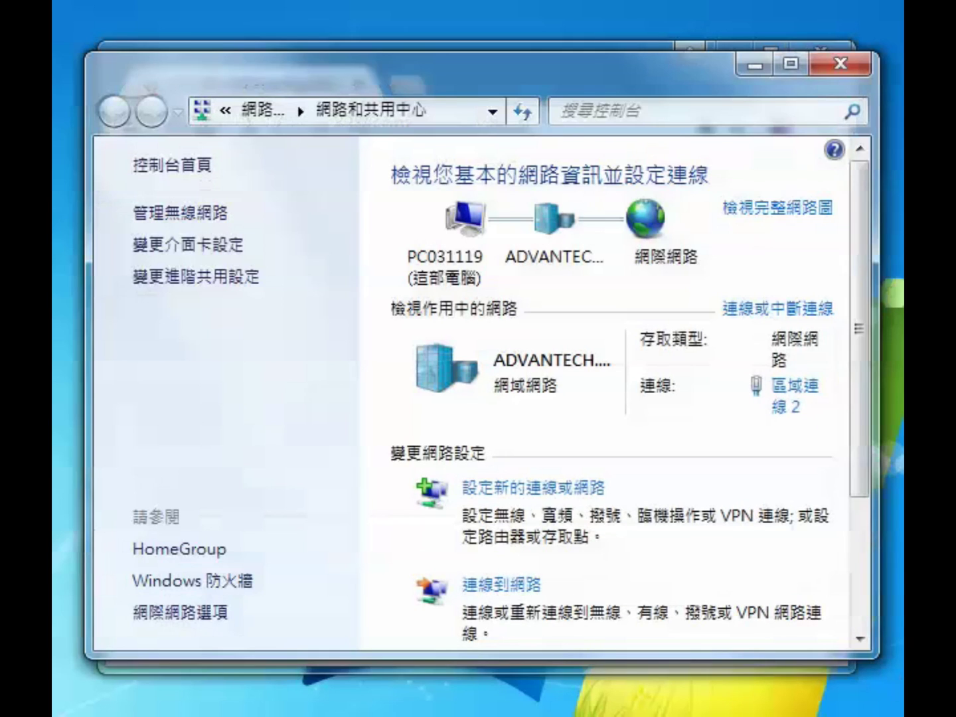
Check the network connection details to read the PC's IPv4 address, 172.18.3.28, then close them.
{"action": "left_click", "coordinate": [803, 397]}
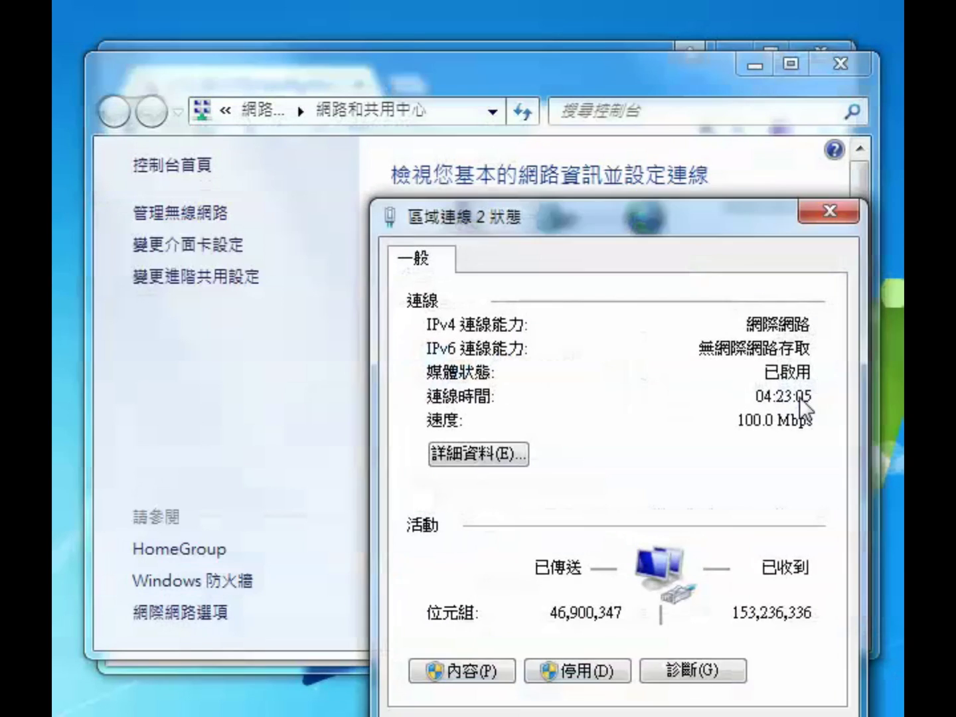
{"action": "left_click", "coordinate": [469, 454]}
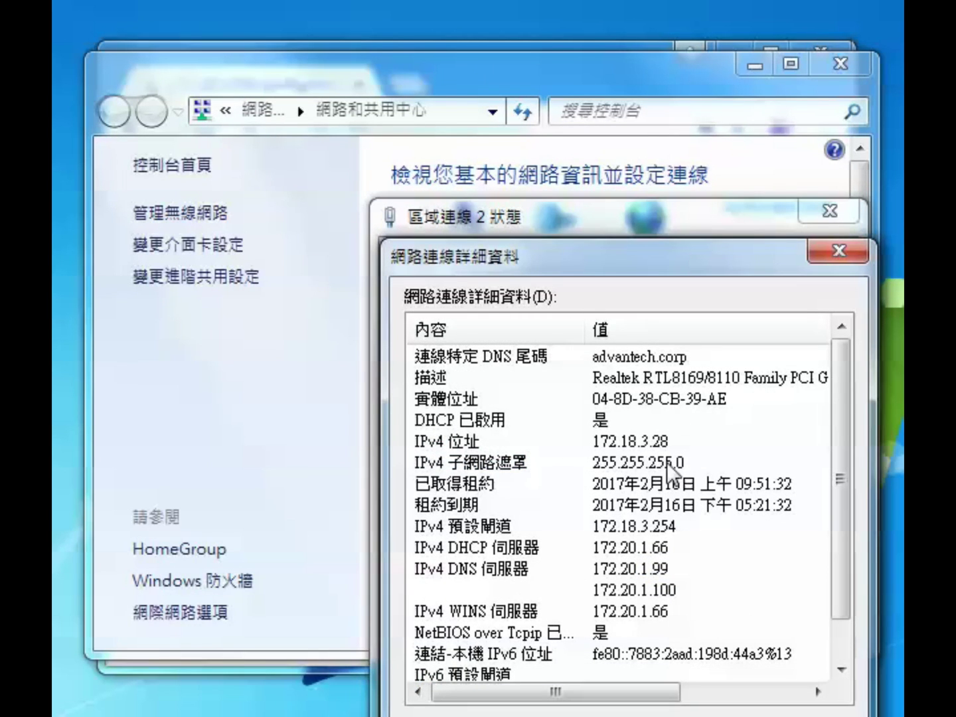
{"action": "left_click", "coordinate": [828, 259]}
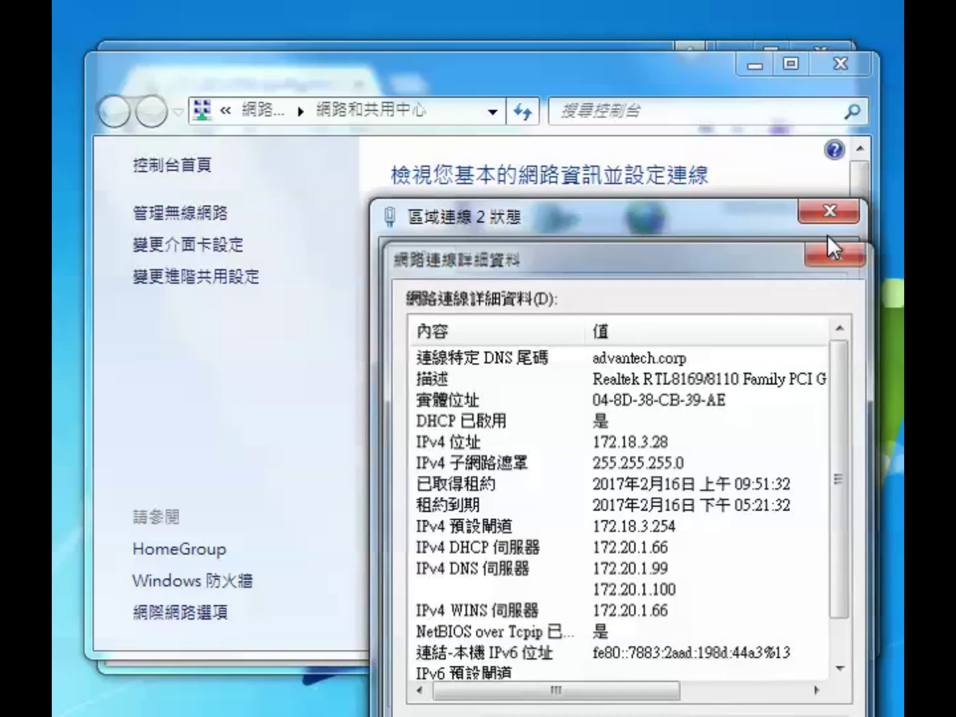
{"action": "left_click", "coordinate": [828, 218]}
Replace the private server address 10.0.0.1 with 172.18.3.28 and submit the cloud settings.
{"action": "left_click", "coordinate": [838, 63]}
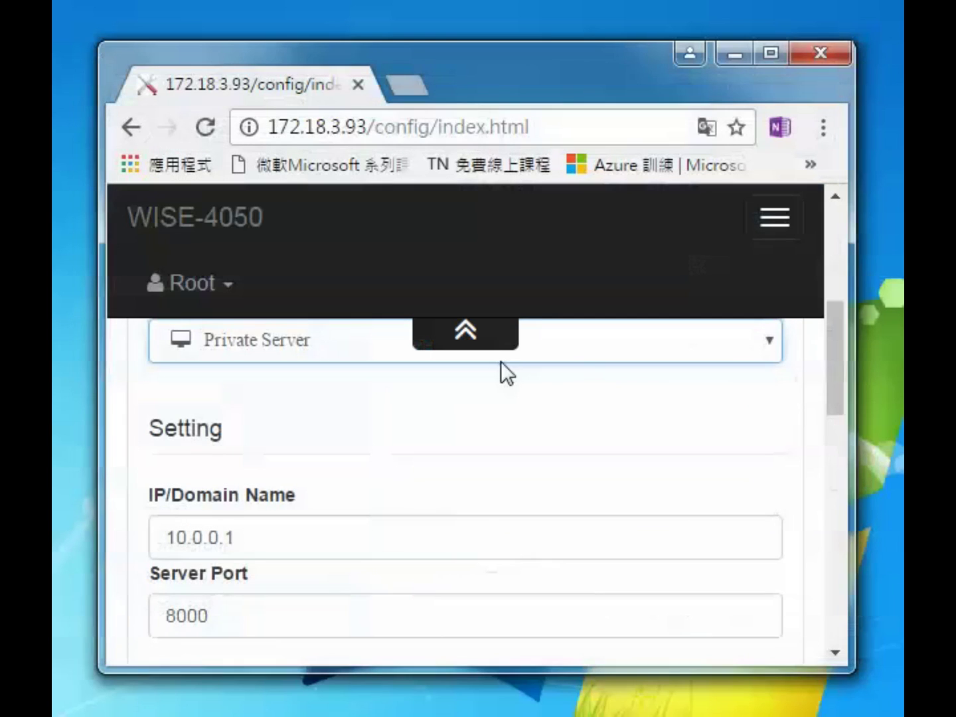
{"action": "left_click_drag", "start_coordinate": [394, 521], "coordinate": [100, 538]}
{"action": "type", "text": "17"}
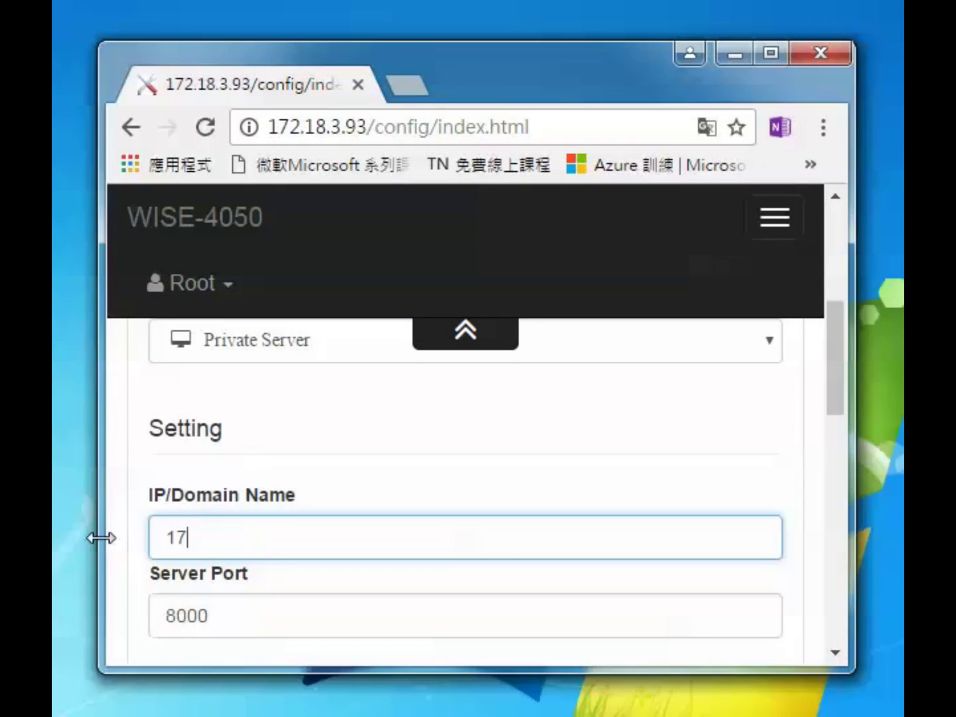
{"action": "type", "text": "2.18.3.28"}
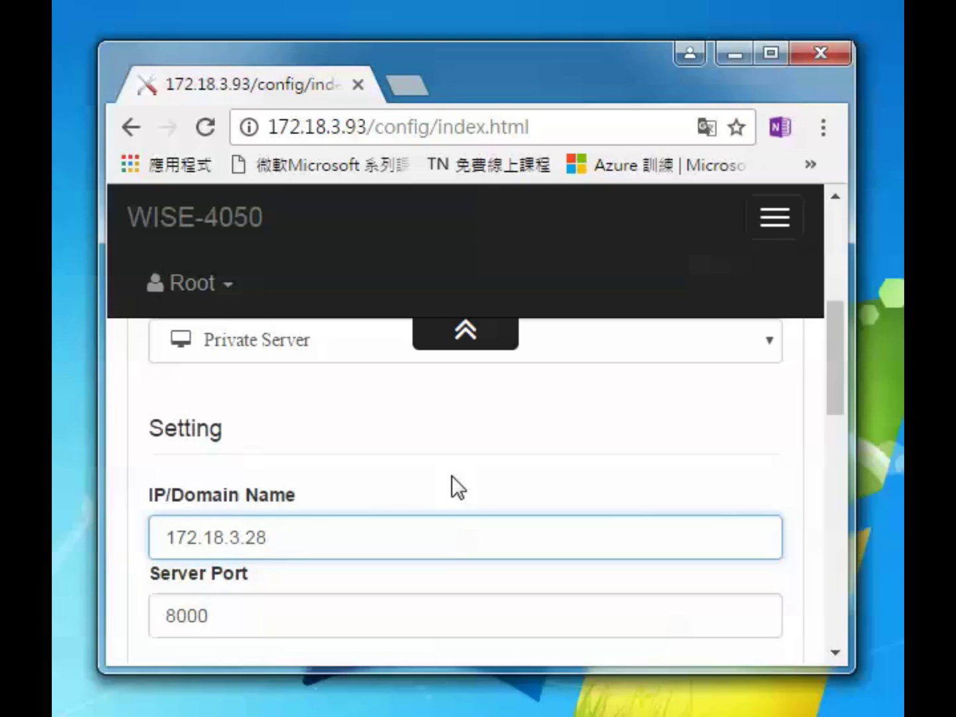
{"action": "scroll", "coordinate": [451, 474], "scroll_direction": "down", "scroll_amount": 15}
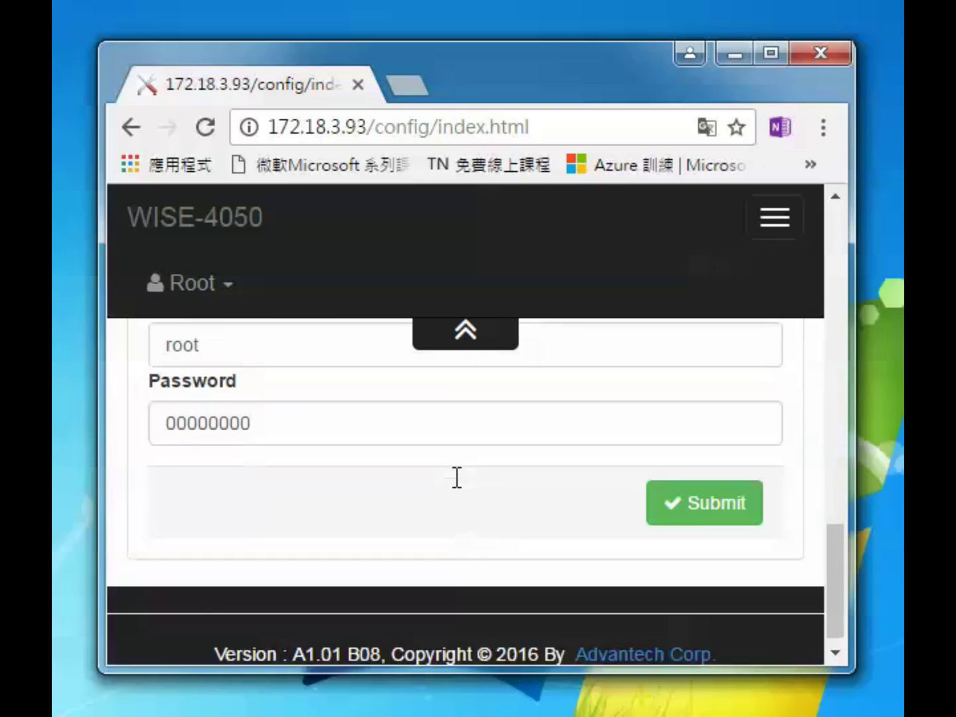
{"action": "left_click", "coordinate": [666, 494]}
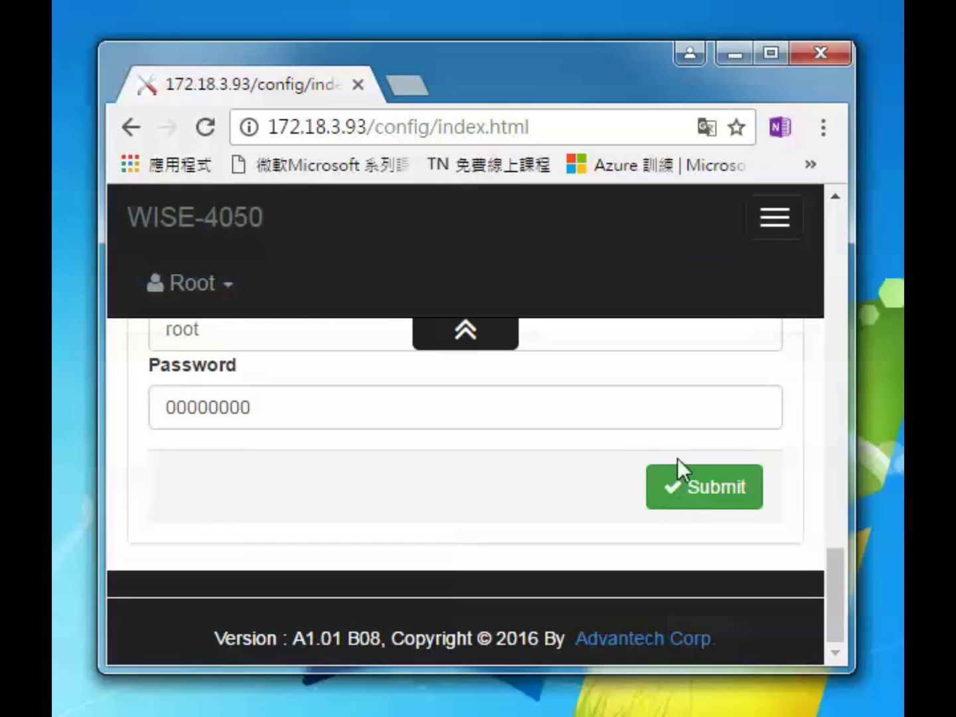
Go to the Data Logger configuration settings under the Advanced menu.
{"action": "left_click", "coordinate": [774, 229]}
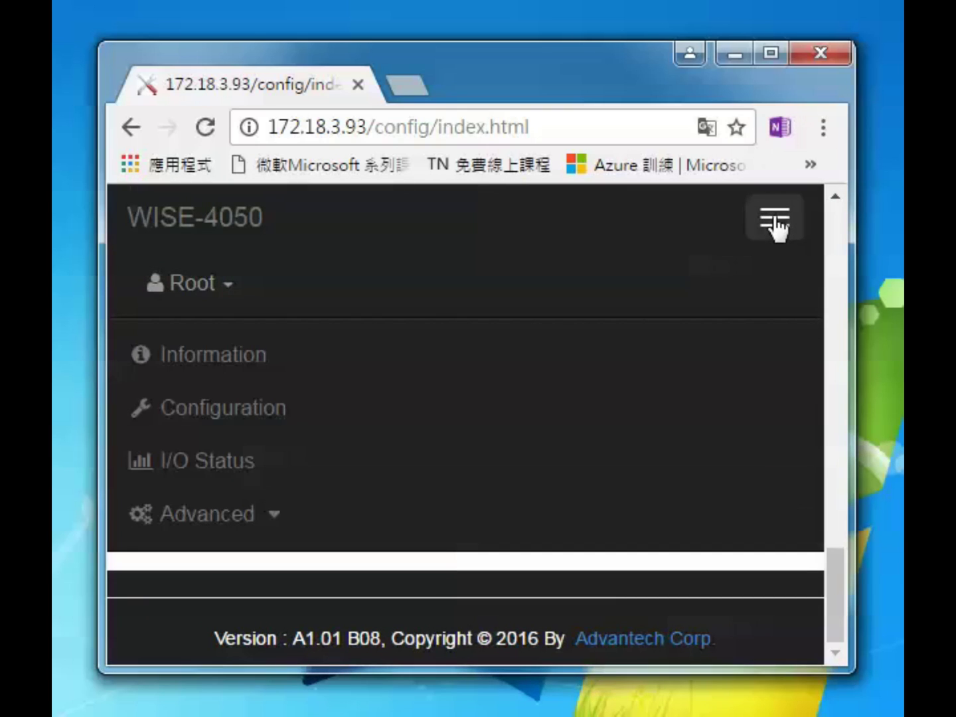
{"action": "left_click", "coordinate": [254, 515]}
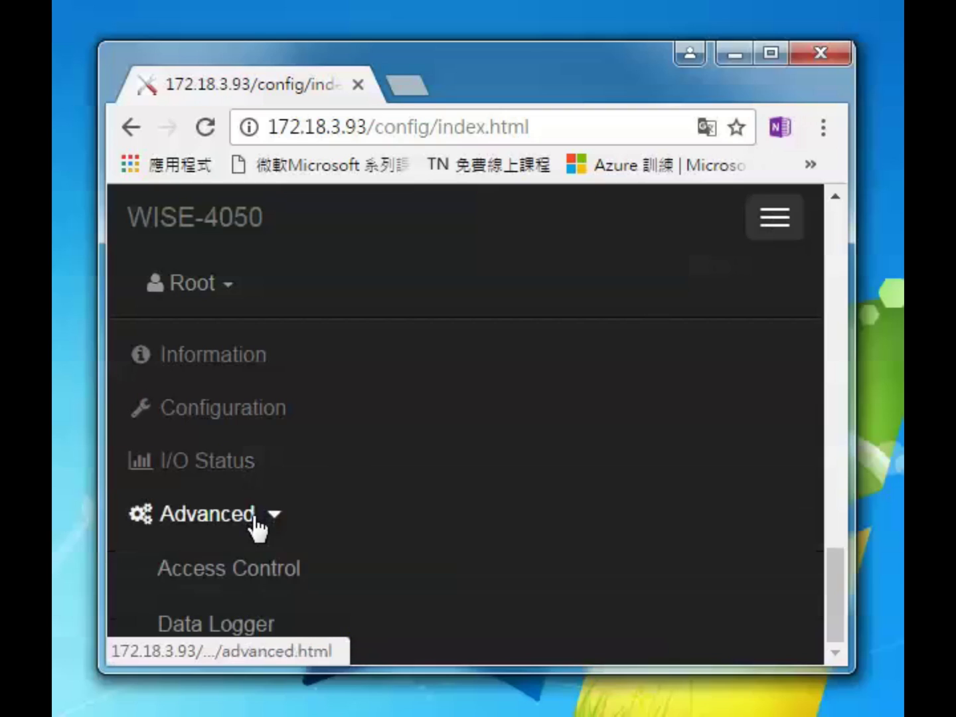
{"action": "left_click", "coordinate": [241, 627]}
{"action": "scroll", "coordinate": [241, 624], "scroll_direction": "down", "scroll_amount": 5}
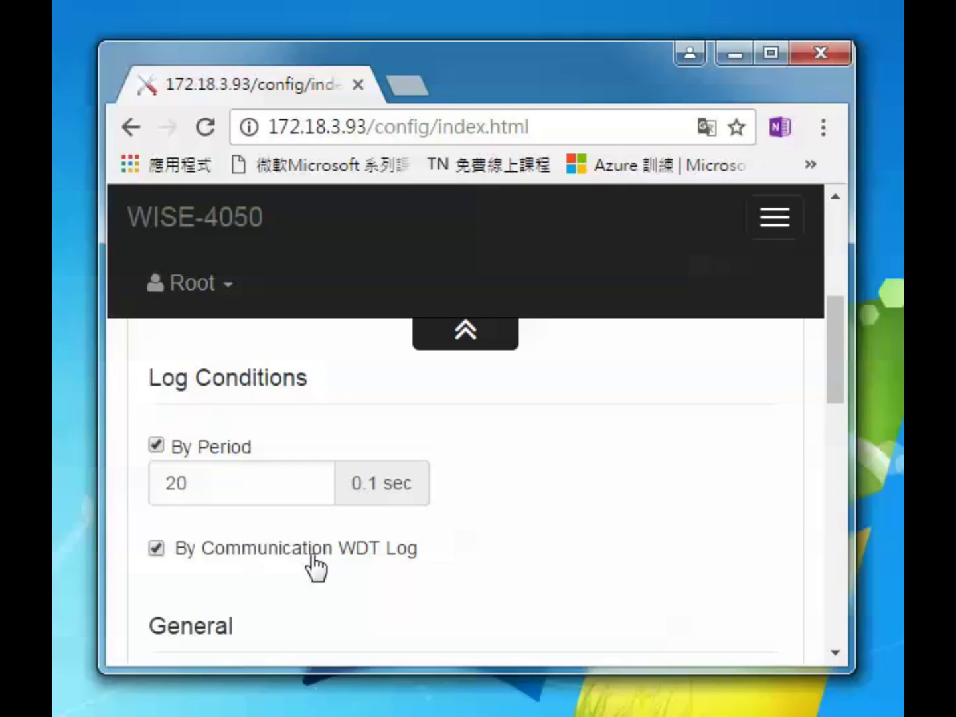
{"action": "scroll", "coordinate": [312, 564], "scroll_direction": "up", "scroll_amount": 5}
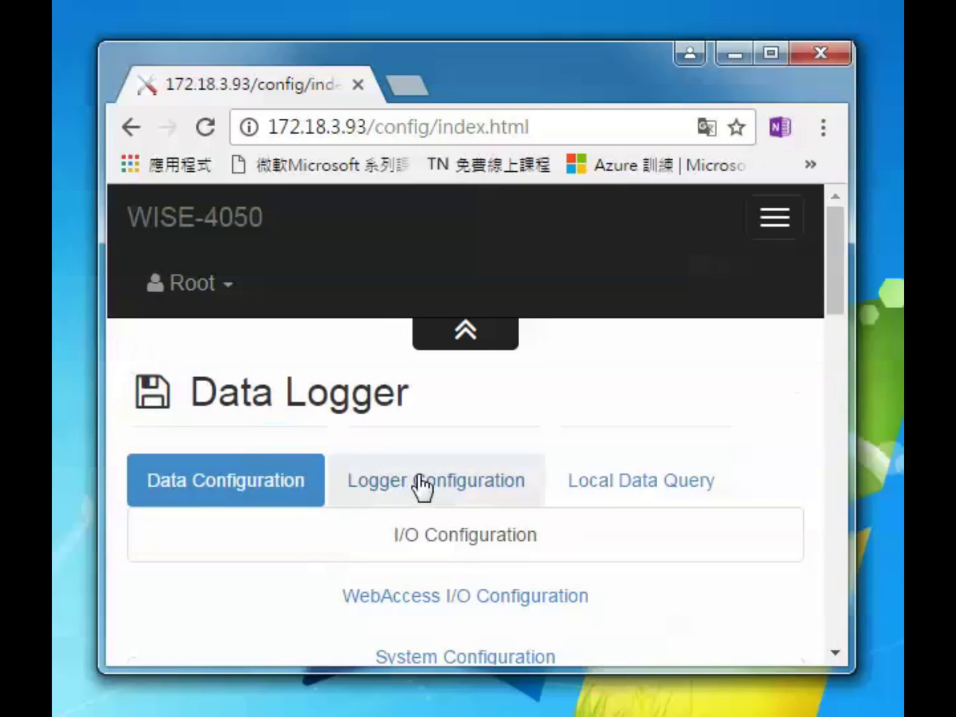
{"action": "left_click", "coordinate": [420, 483]}
Enable I/O Log memory storage and Cloud Upload of log files.
{"action": "scroll", "coordinate": [418, 486], "scroll_direction": "down", "scroll_amount": 4}
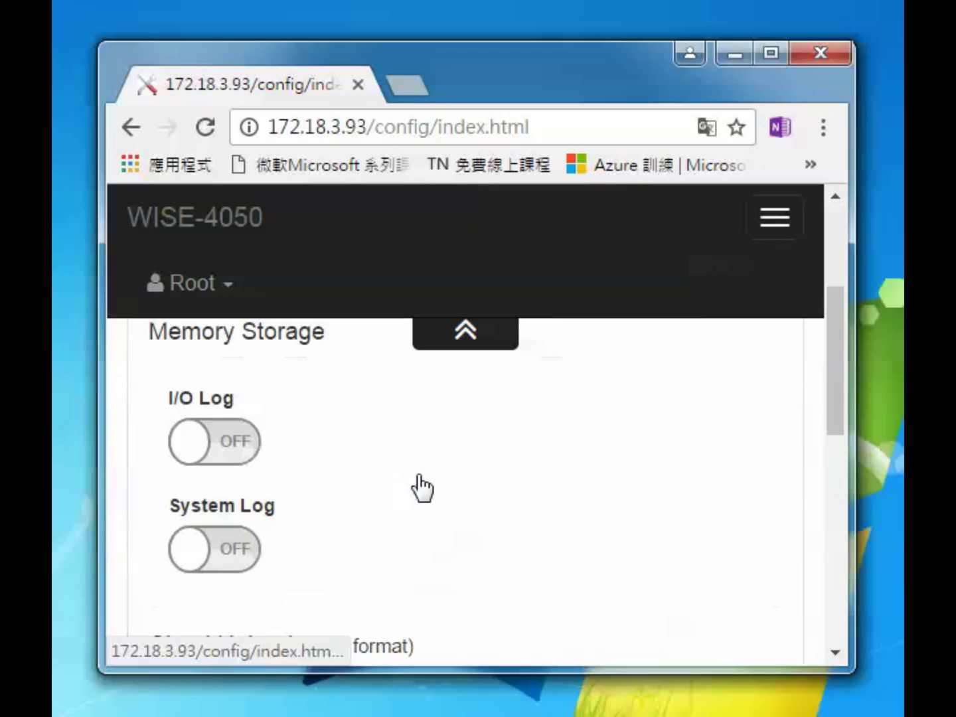
{"action": "left_click", "coordinate": [200, 457]}
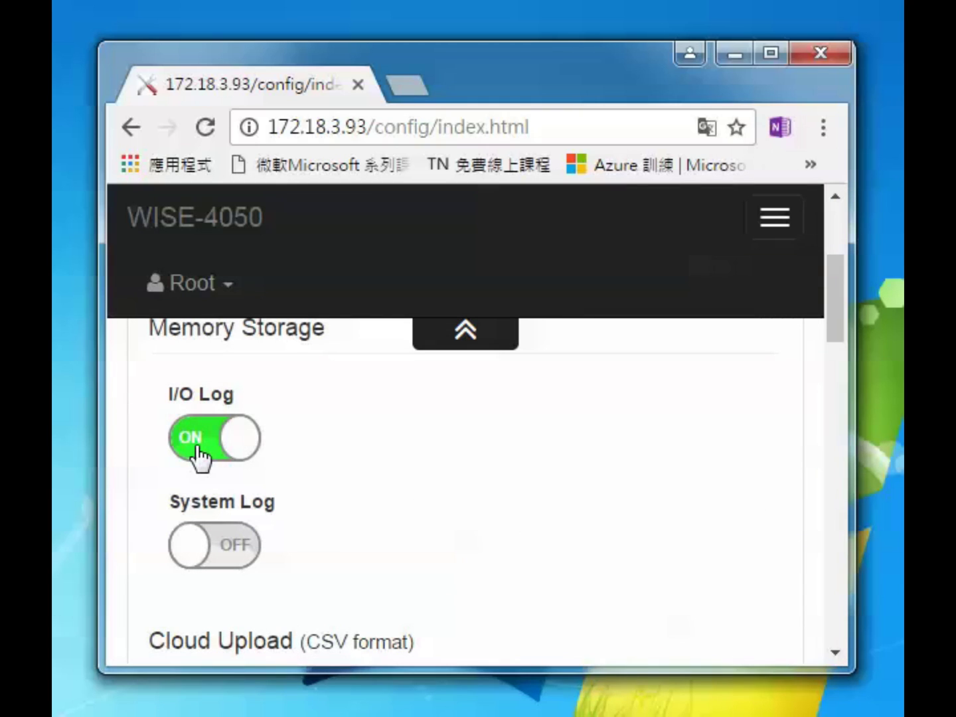
{"action": "scroll", "coordinate": [199, 457], "scroll_direction": "down", "scroll_amount": 4}
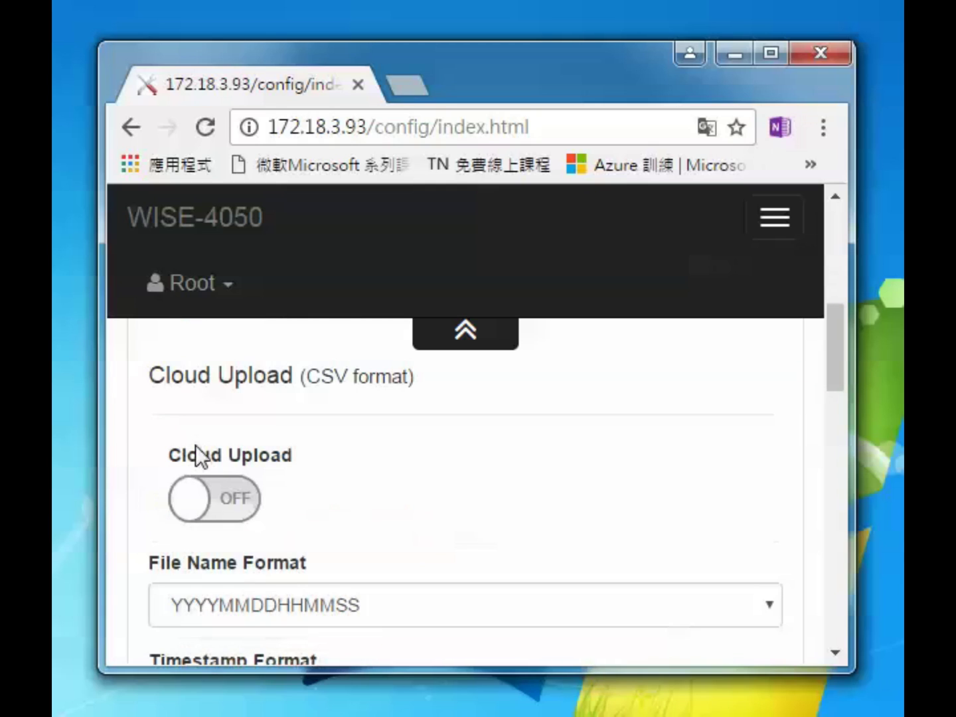
{"action": "left_click", "coordinate": [204, 511]}
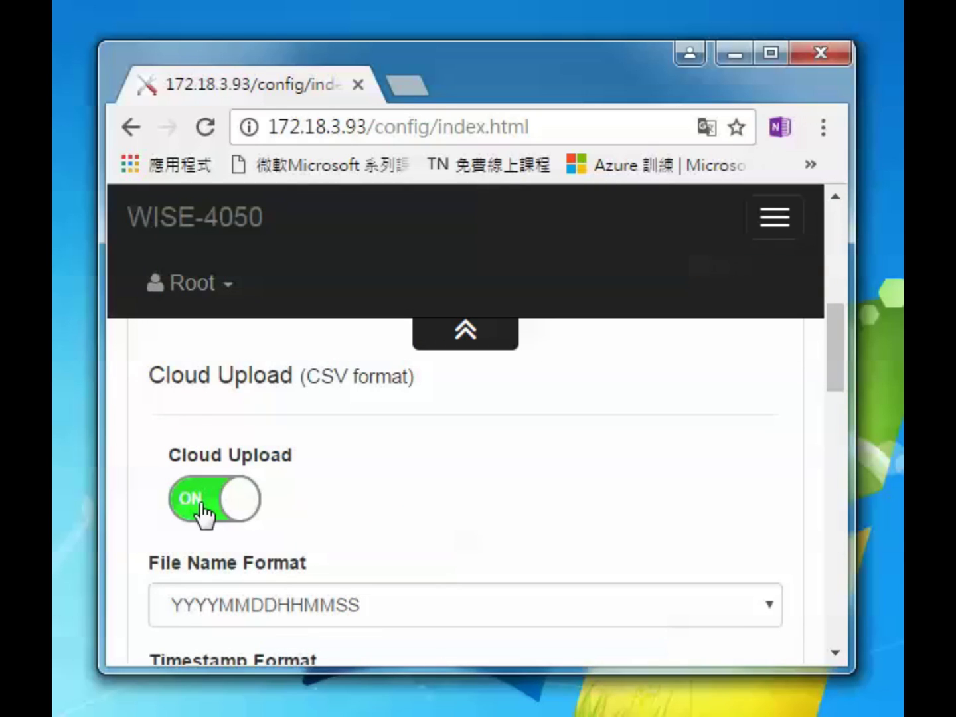
Turn on I/O Log push notifications and submit the push settings.
{"action": "scroll", "coordinate": [202, 508], "scroll_direction": "down", "scroll_amount": 4}
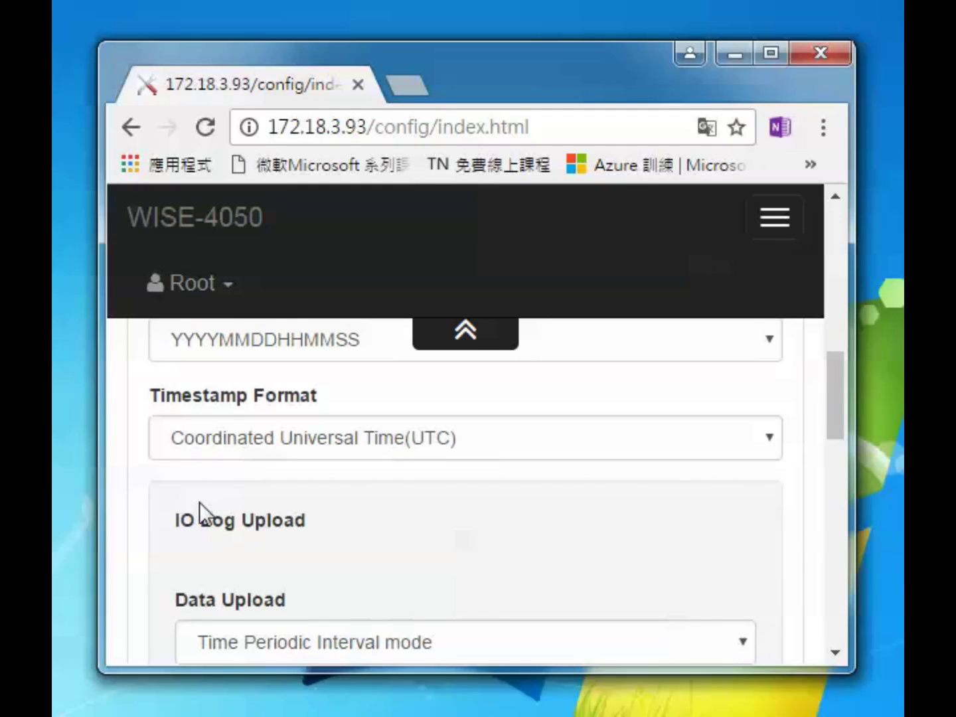
{"action": "scroll", "coordinate": [199, 502], "scroll_direction": "down", "scroll_amount": 2}
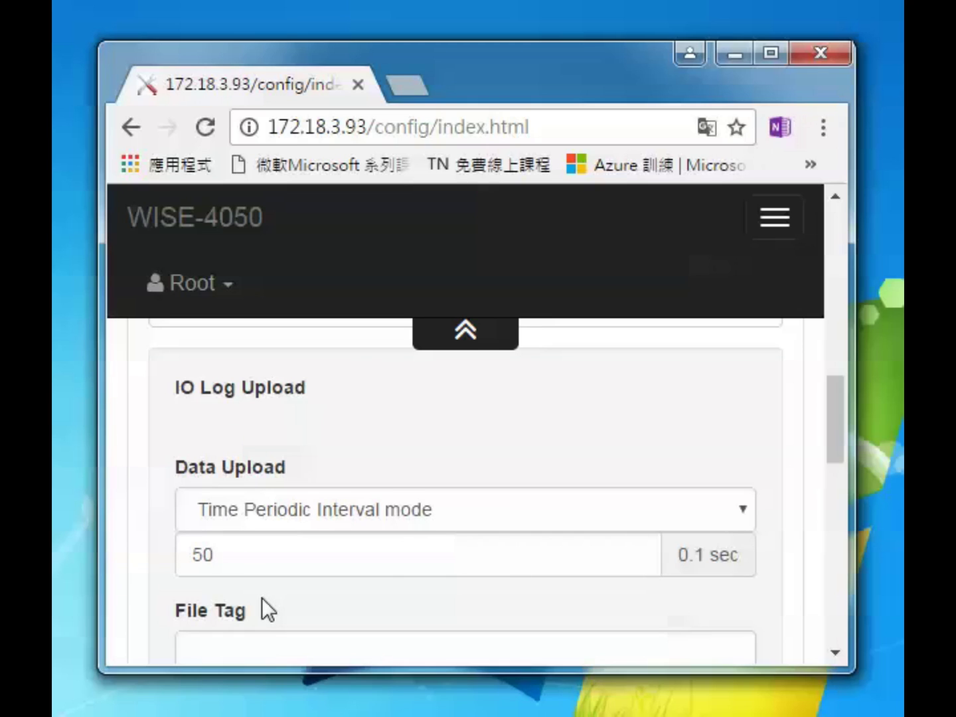
{"action": "scroll", "coordinate": [262, 597], "scroll_direction": "down", "scroll_amount": 10}
{"action": "scroll", "coordinate": [263, 599], "scroll_direction": "down", "scroll_amount": 2}
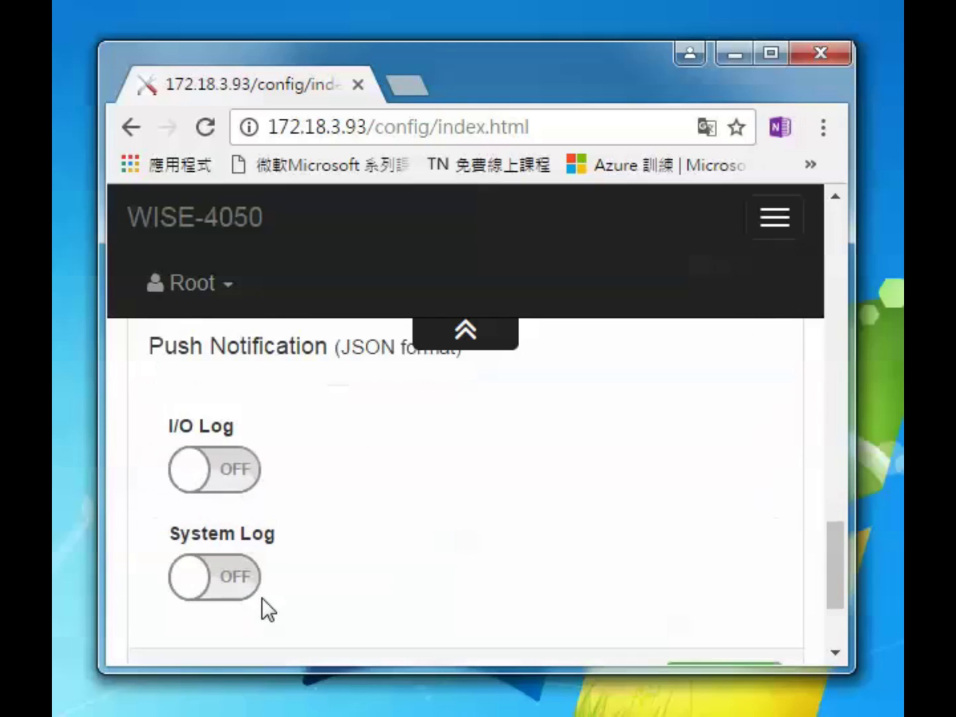
{"action": "left_click", "coordinate": [195, 490]}
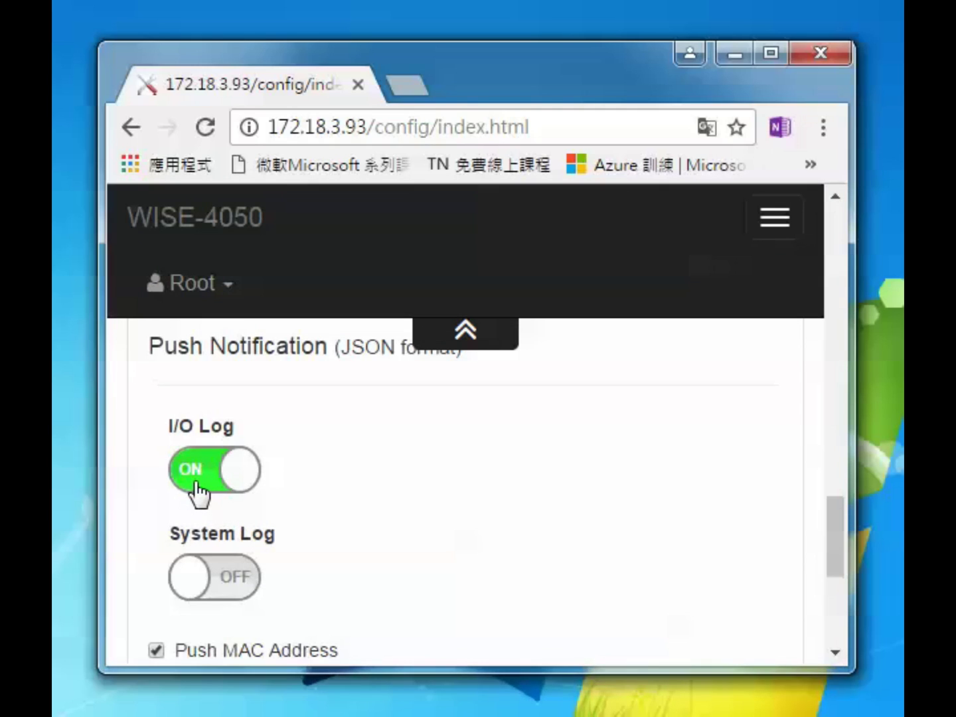
{"action": "scroll", "coordinate": [570, 488], "scroll_direction": "down", "scroll_amount": 4}
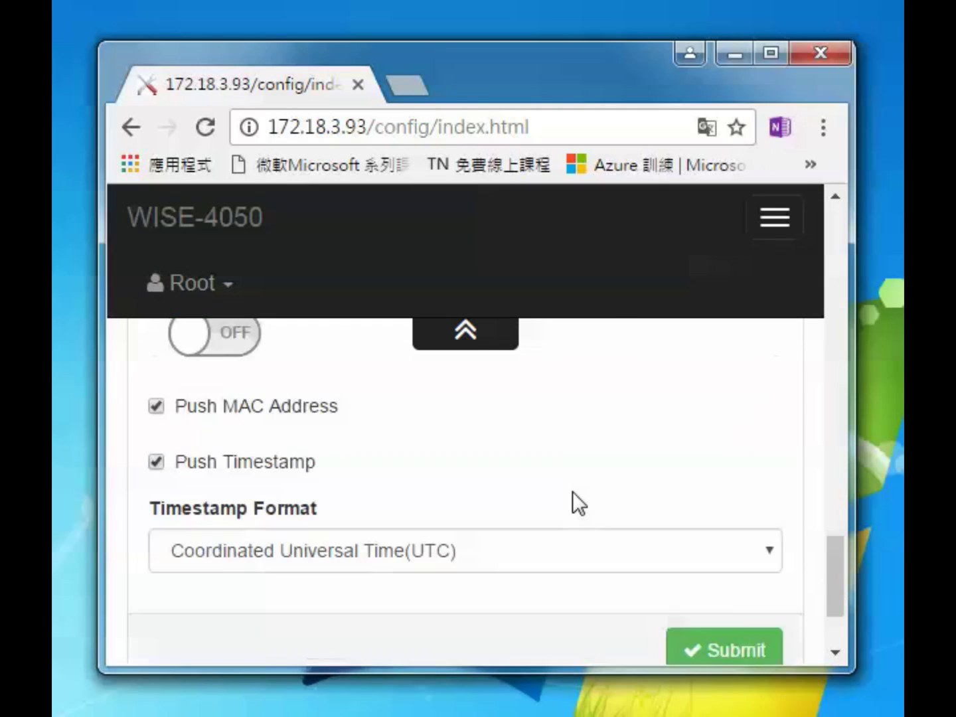
{"action": "scroll", "coordinate": [571, 491], "scroll_direction": "down", "scroll_amount": 2}
{"action": "left_click", "coordinate": [739, 513]}
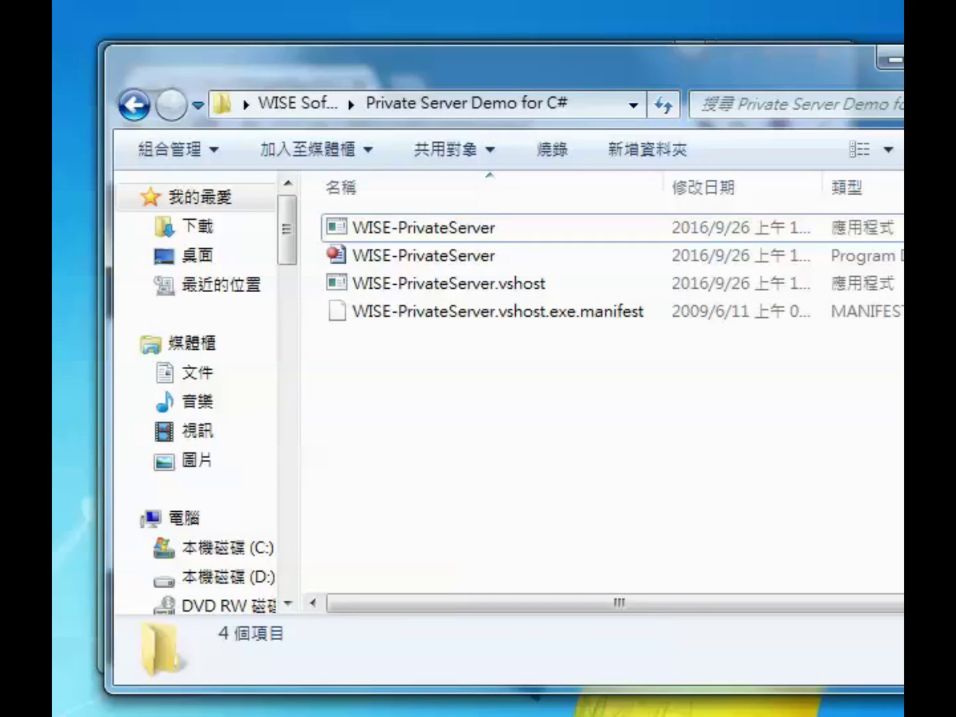
Run WISE-PrivateServer as administrator and arrange its window beside Explorer.
{"action": "left_click_drag", "start_coordinate": [901, 328], "coordinate": [796, 336]}
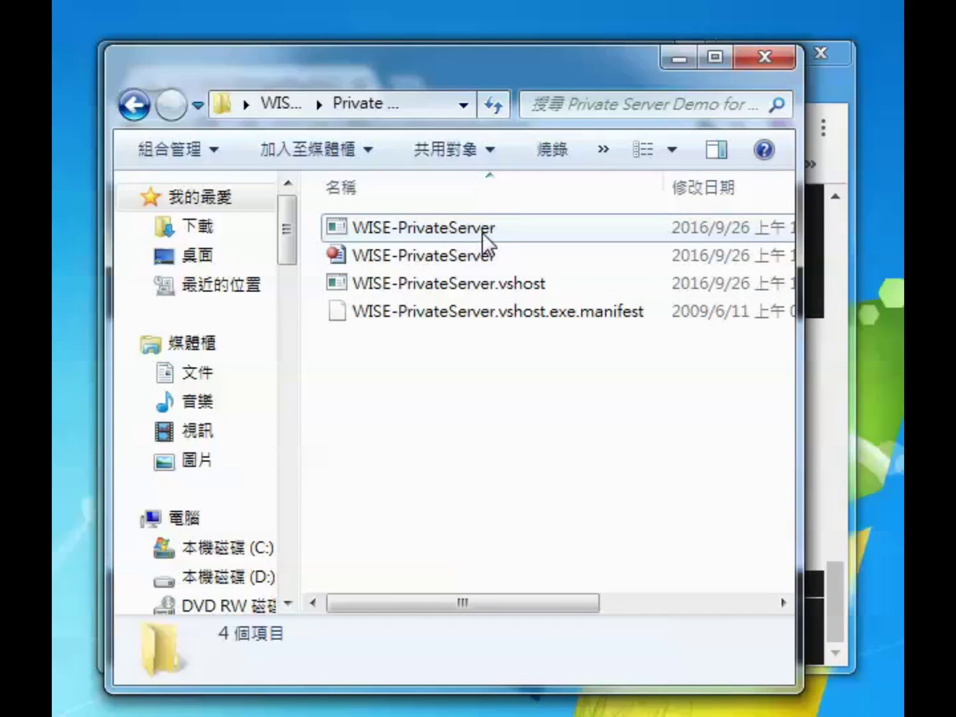
{"action": "right_click", "coordinate": [482, 232]}
{"action": "left_click", "coordinate": [571, 283]}
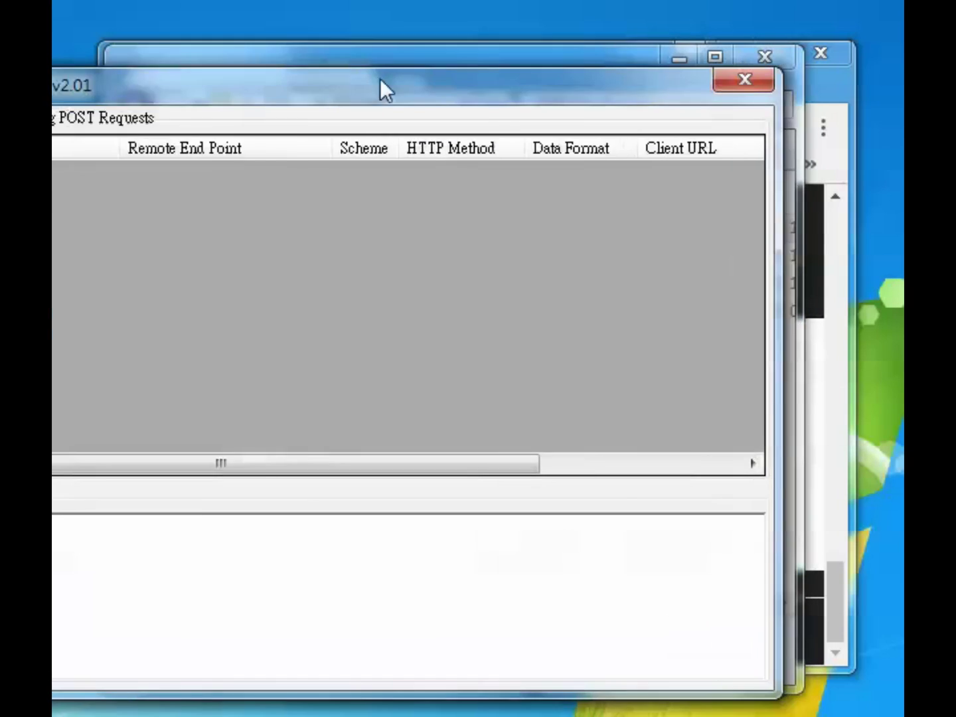
{"action": "left_click_drag", "start_coordinate": [384, 90], "coordinate": [469, 84]}
{"action": "left_click_drag", "start_coordinate": [53, 231], "coordinate": [76, 226]}
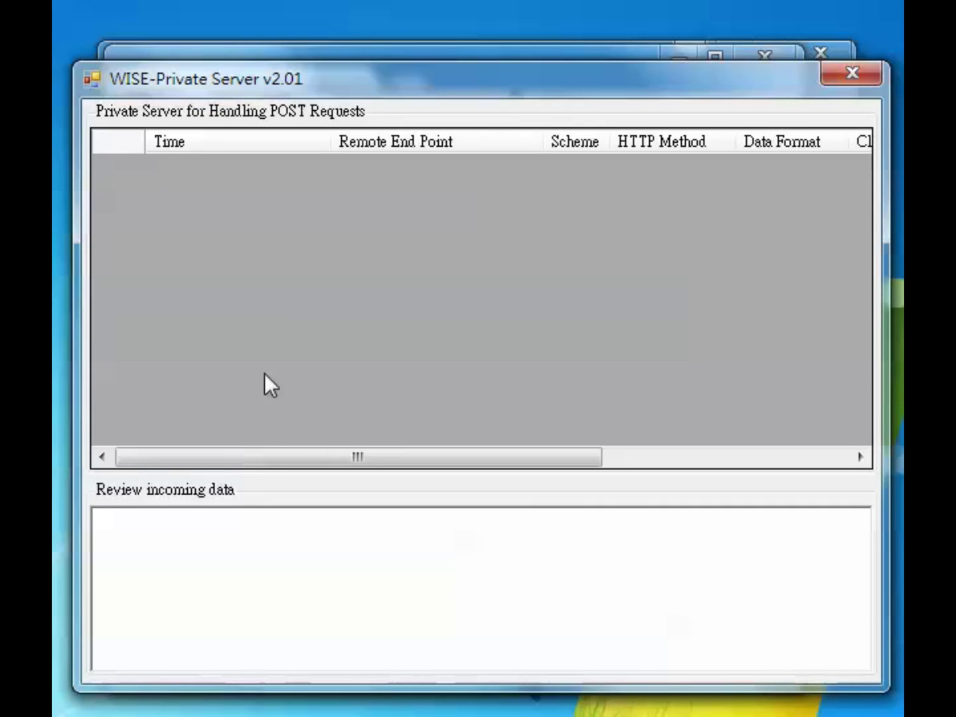
{"action": "mouse_move", "coordinate": [258, 456]}
{"action": "left_mouse_down"}
{"action": "mouse_move", "coordinate": [276, 456]}
{"action": "mouse_move", "coordinate": [257, 450]}
{"action": "left_mouse_up"}
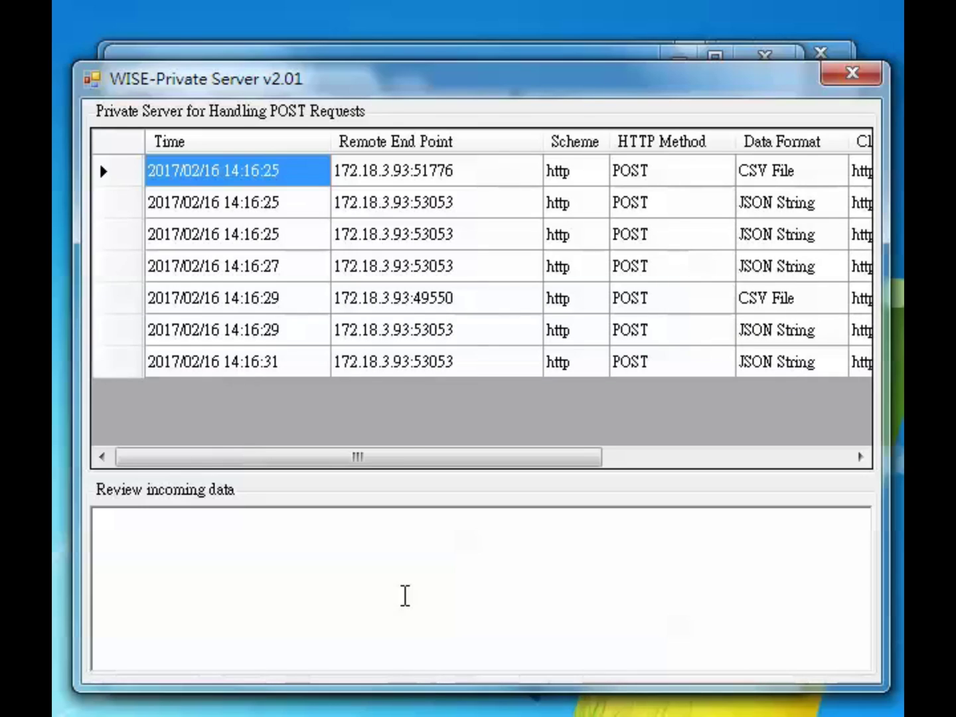
Review the JSON data of the second request and the CSV data from 14:16:29.
{"action": "left_click", "coordinate": [227, 200]}
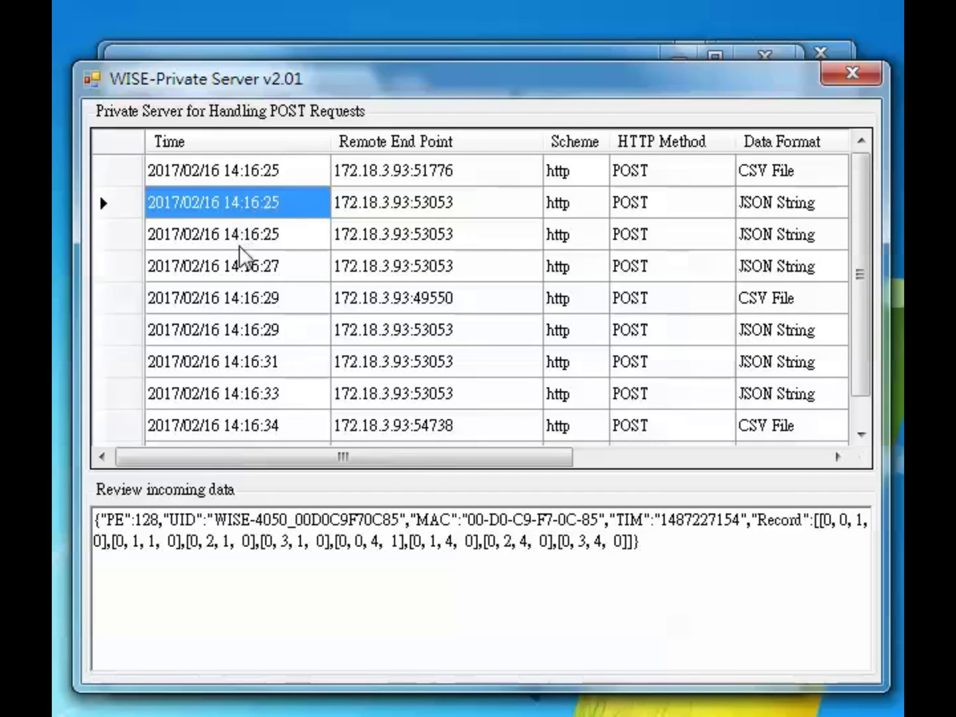
{"action": "left_click", "coordinate": [258, 319]}
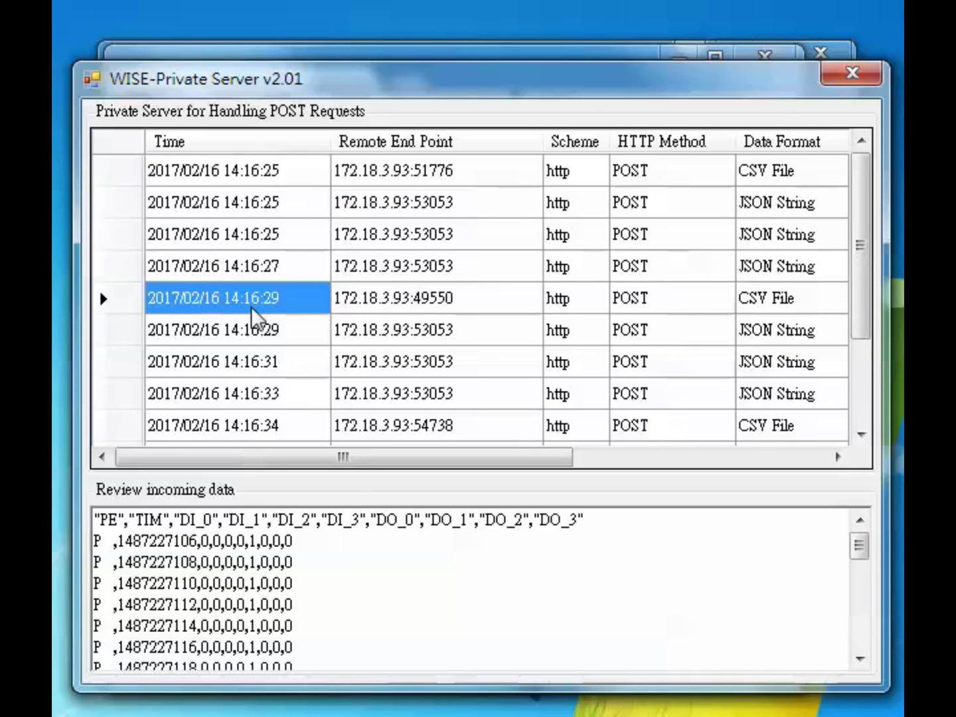
{"action": "left_click_drag", "start_coordinate": [863, 546], "coordinate": [878, 677]}
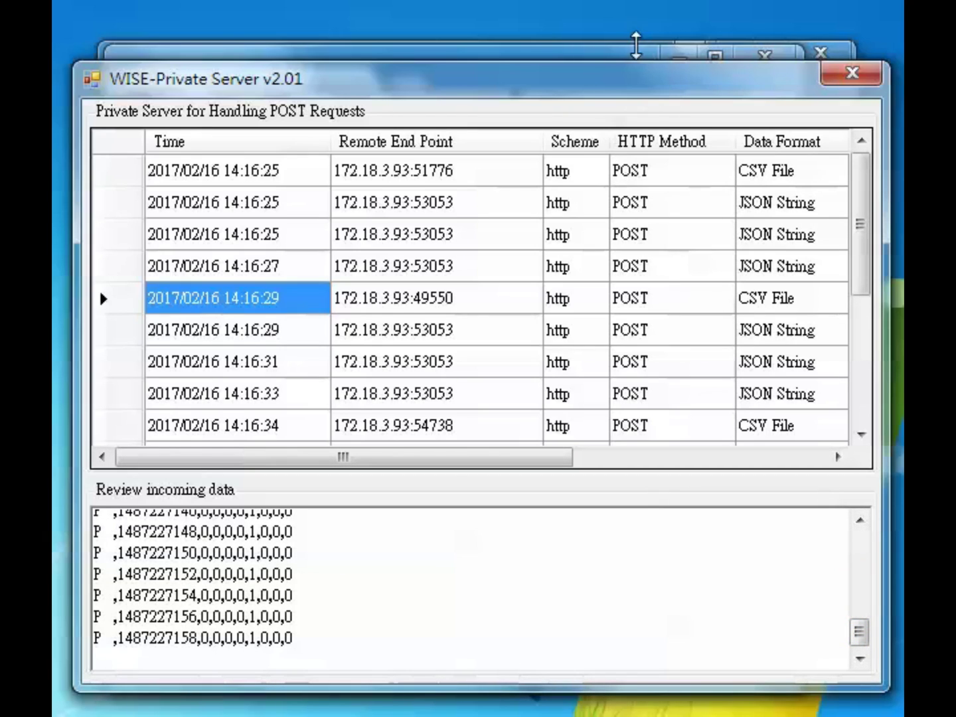
Browse in Explorer through upload_log, WISE-4050 and signal_log to the 20170216 folder.
{"action": "left_click", "coordinate": [601, 59]}
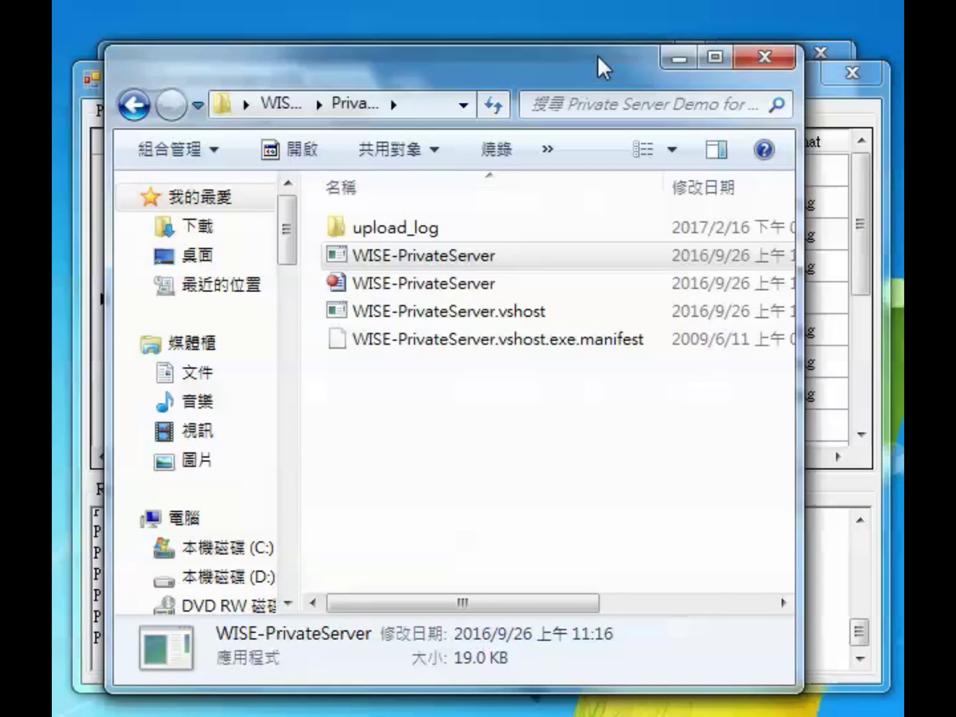
{"action": "double_click", "coordinate": [505, 225]}
{"action": "double_click", "coordinate": [501, 225]}
{"action": "double_click", "coordinate": [502, 225]}
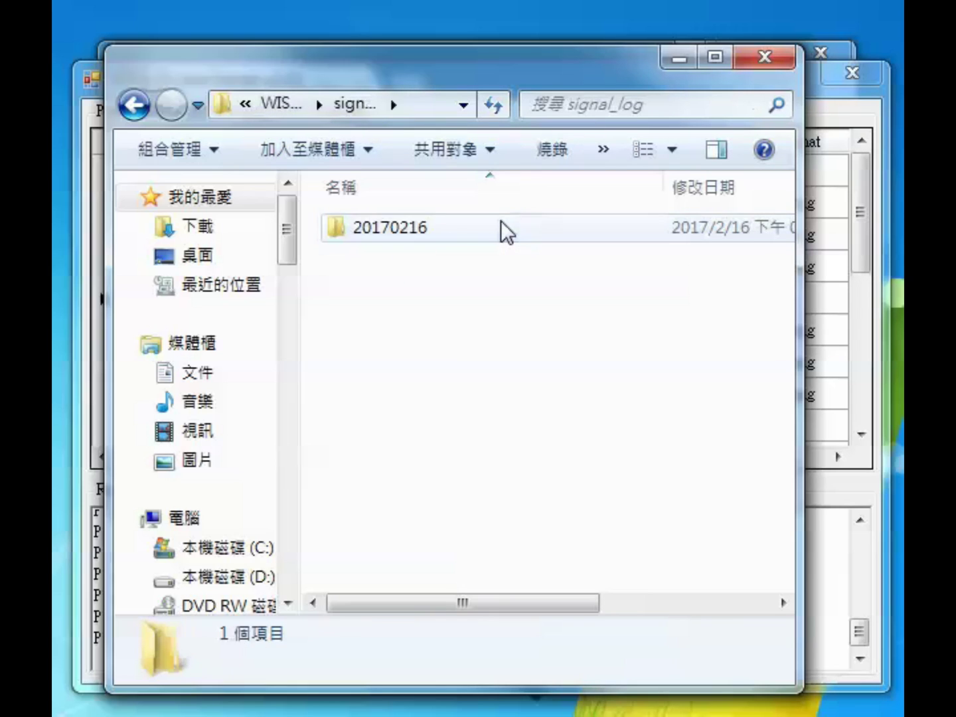
{"action": "double_click", "coordinate": [502, 225]}
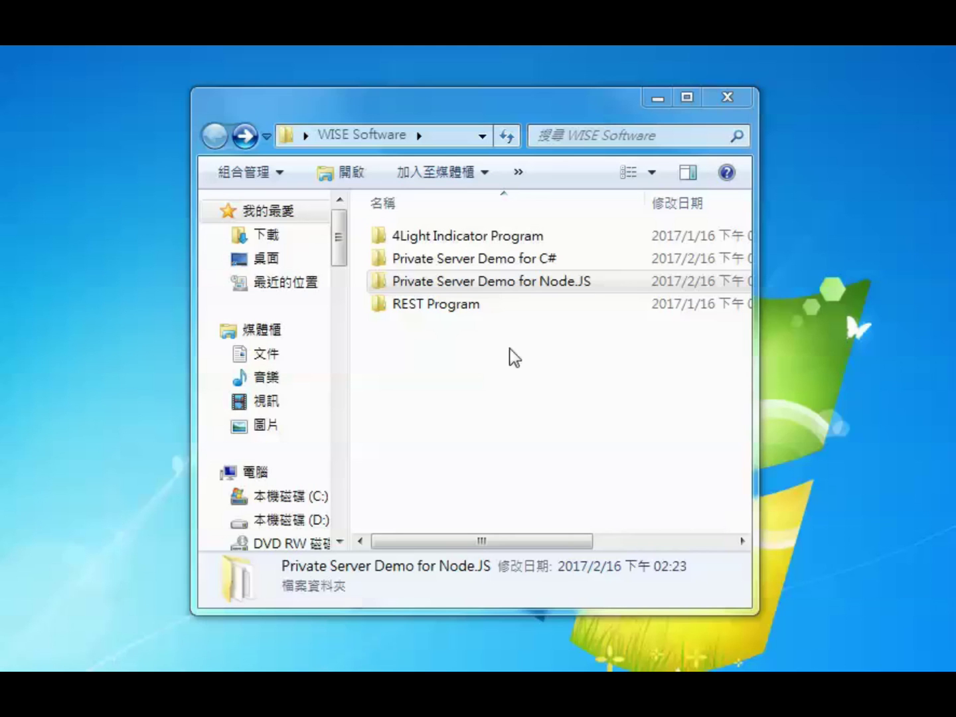
Open Private Server Demo for Node.JS and copy its full path from the address bar.
{"action": "double_click", "coordinate": [508, 283]}
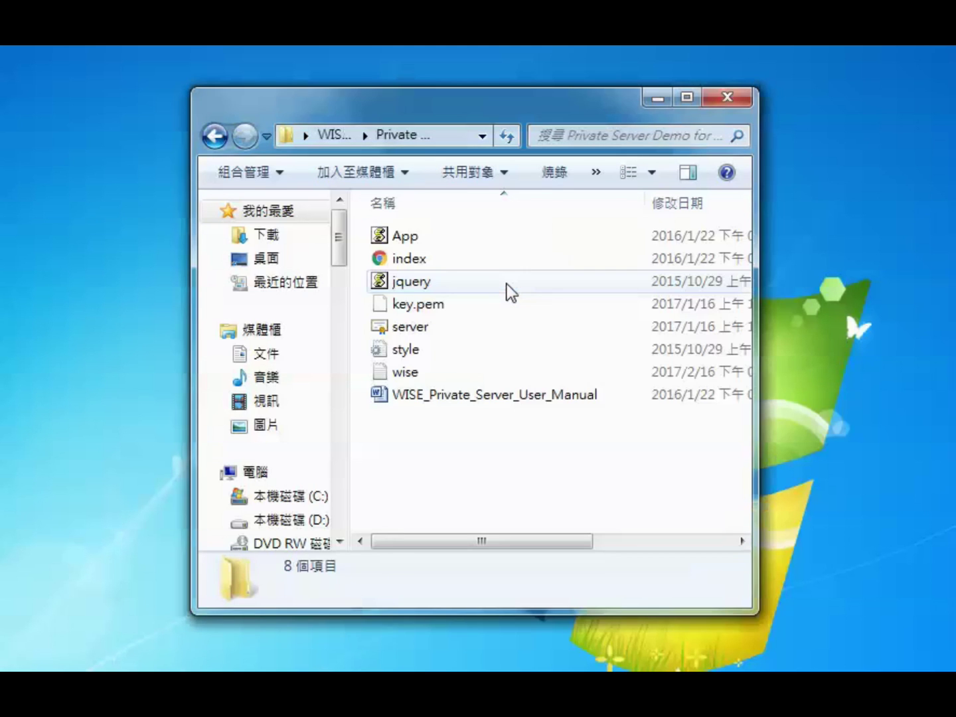
{"action": "left_click", "coordinate": [494, 240]}
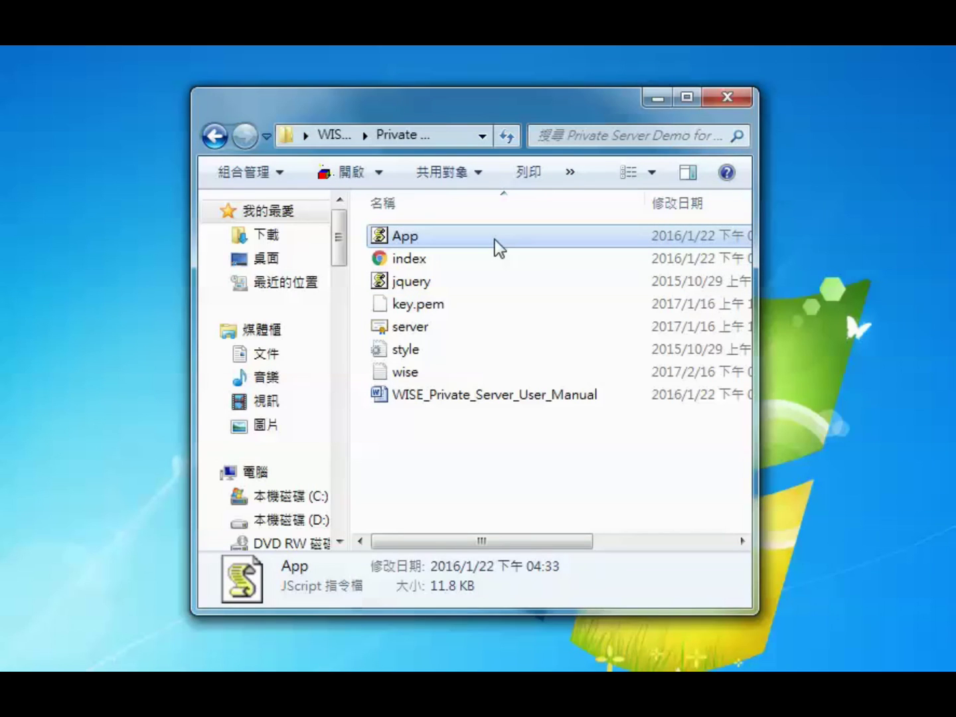
{"action": "left_click", "coordinate": [462, 134]}
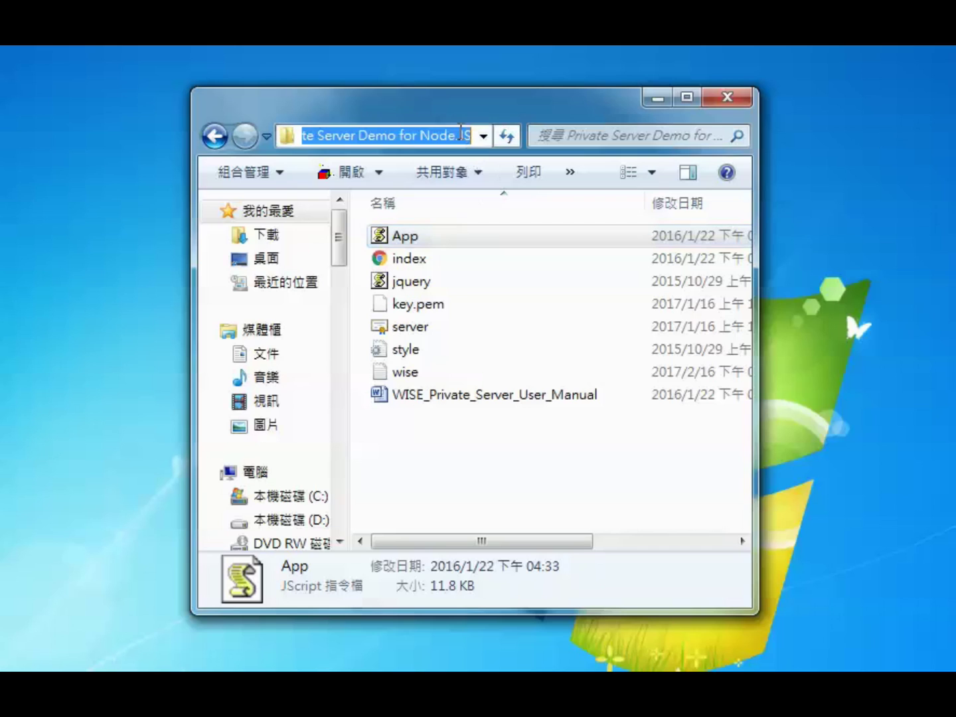
{"action": "right_click", "coordinate": [462, 133]}
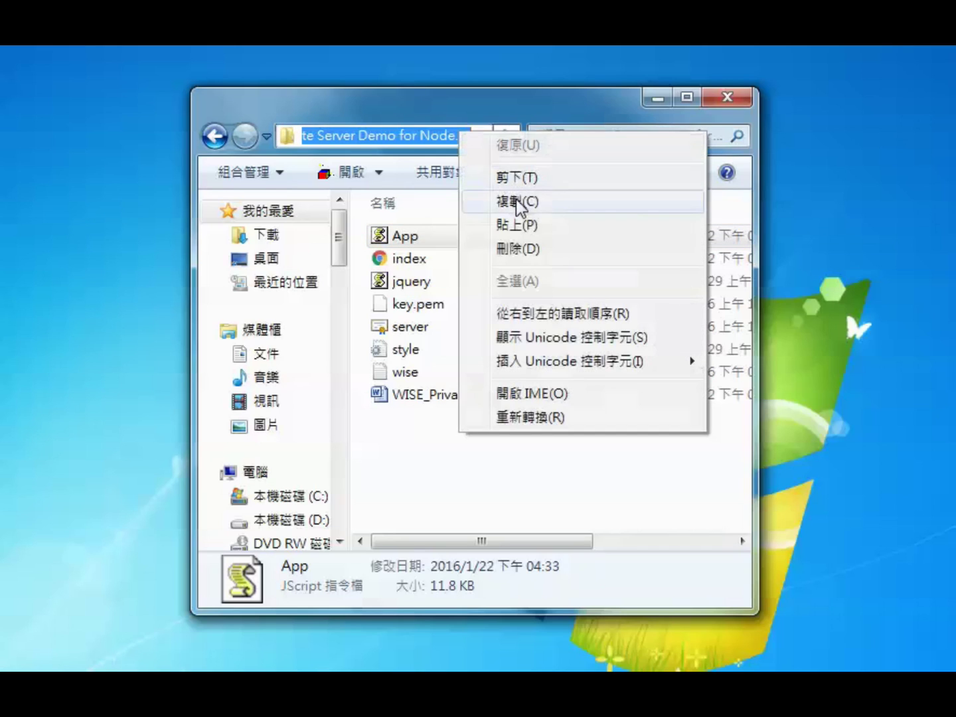
{"action": "left_click", "coordinate": [516, 201]}
{"action": "key", "text": "alt+Tab"}
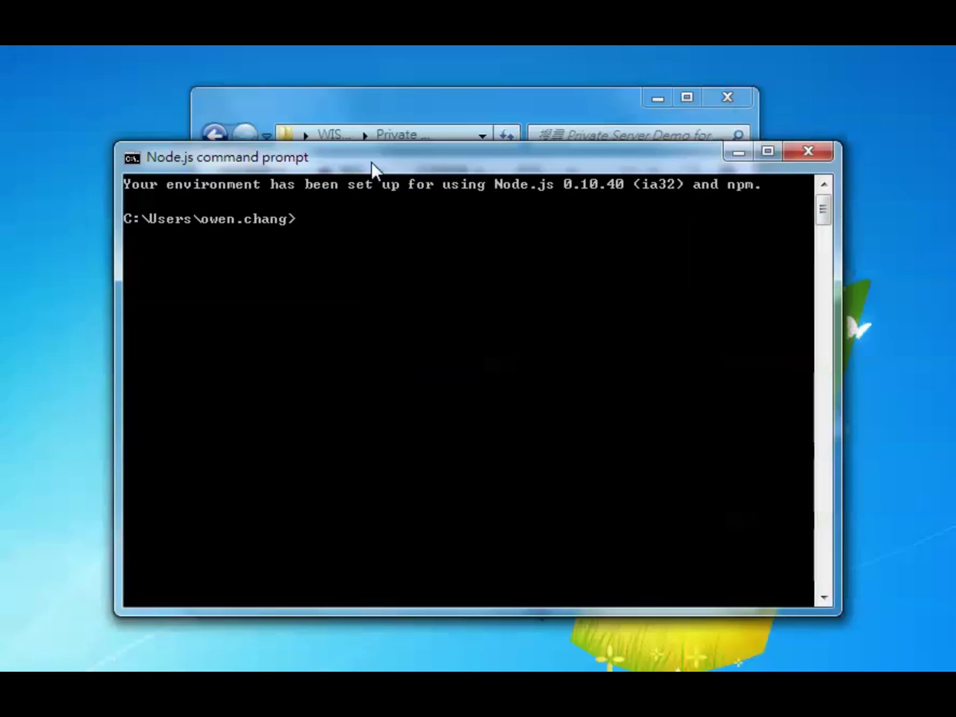
Change the command prompt into the Node.js demo folder using cd and the pasted path.
{"action": "left_click_drag", "start_coordinate": [371, 162], "coordinate": [375, 142]}
{"action": "type", "text": "cd"}
{"action": "right_click", "coordinate": [447, 274]}
{"action": "left_click", "coordinate": [491, 338]}
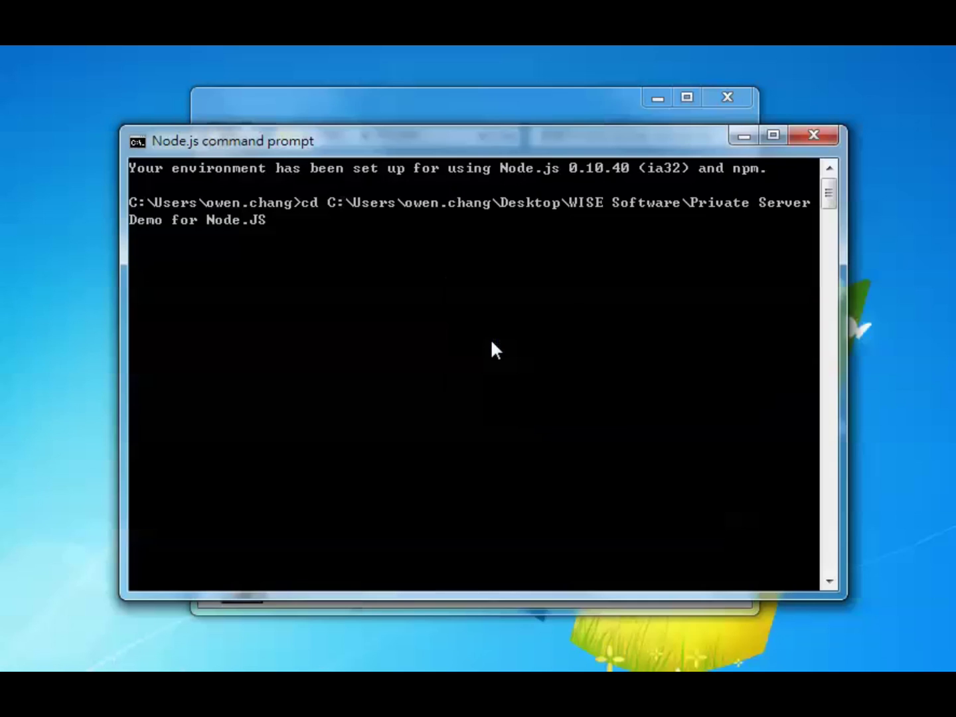
{"action": "key", "text": "Return"}
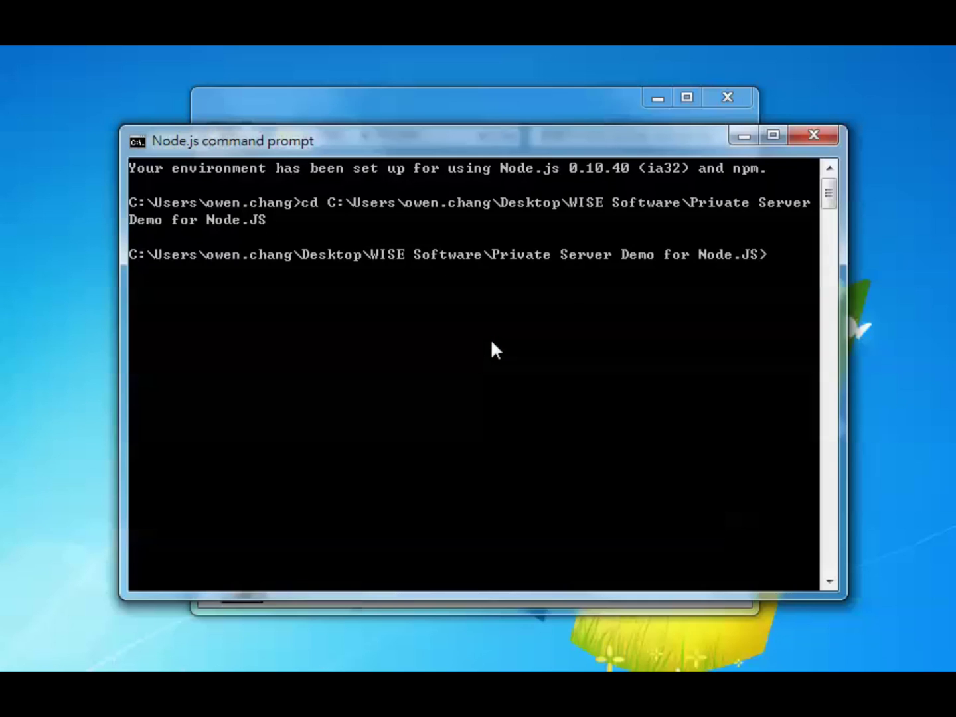
List the folder's files with dir and start the log server with node App.js.
{"action": "type", "text": "dir"}
{"action": "key", "text": "Return"}
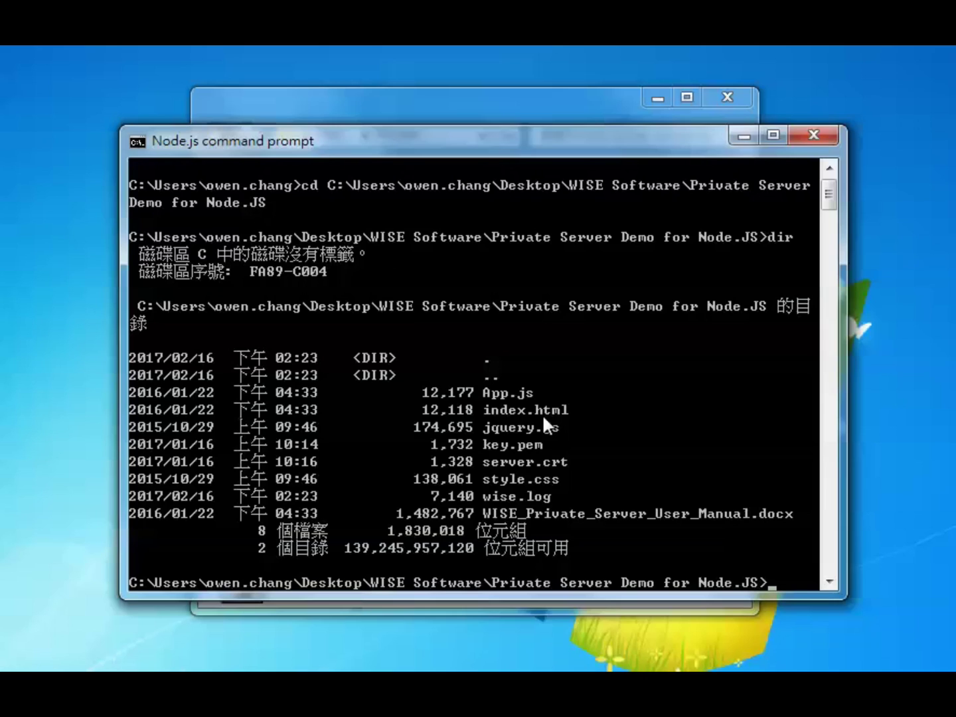
{"action": "type", "text": "node APP."}
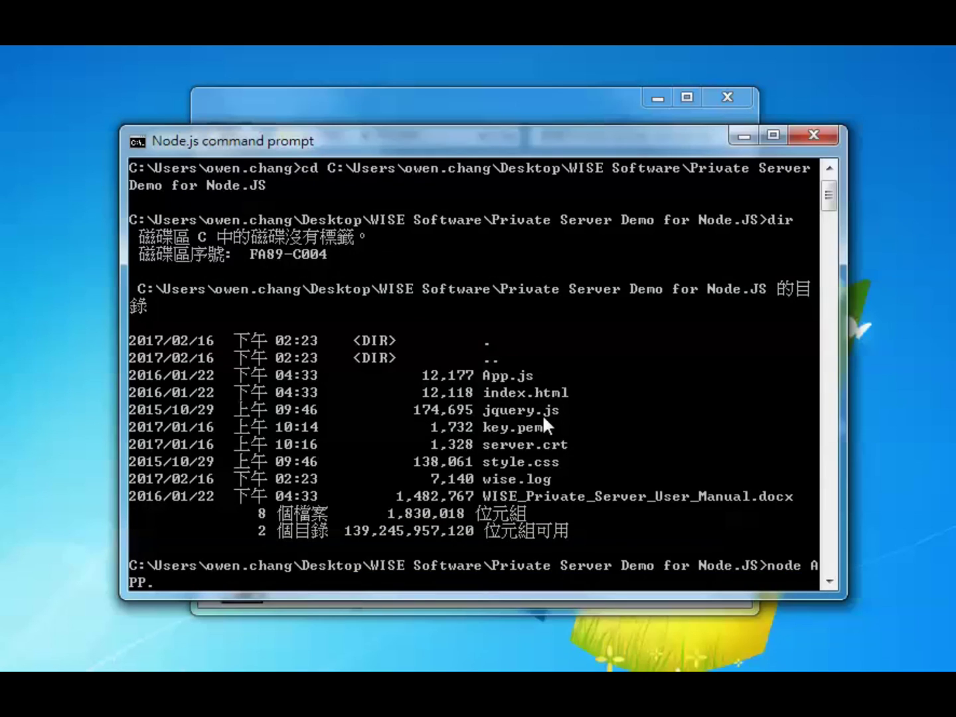
{"action": "key", "text": "Tab"}
{"action": "key", "text": "Return"}
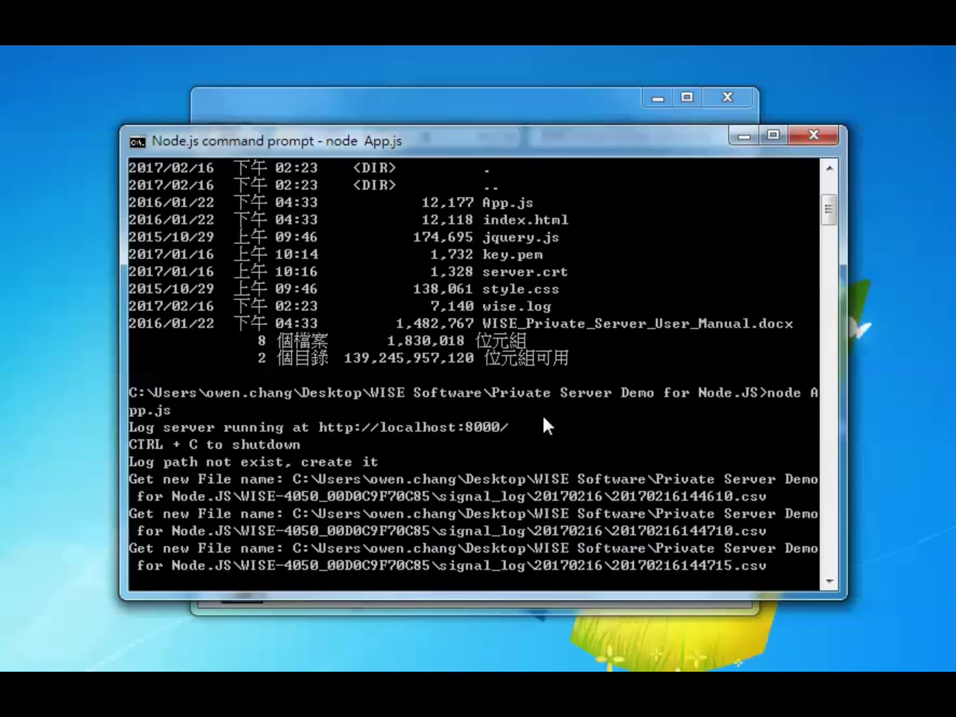
Open WISE-4050 > signal_log > 20170216 in Explorer to see the new CSV logs.
{"action": "left_click", "coordinate": [744, 137]}
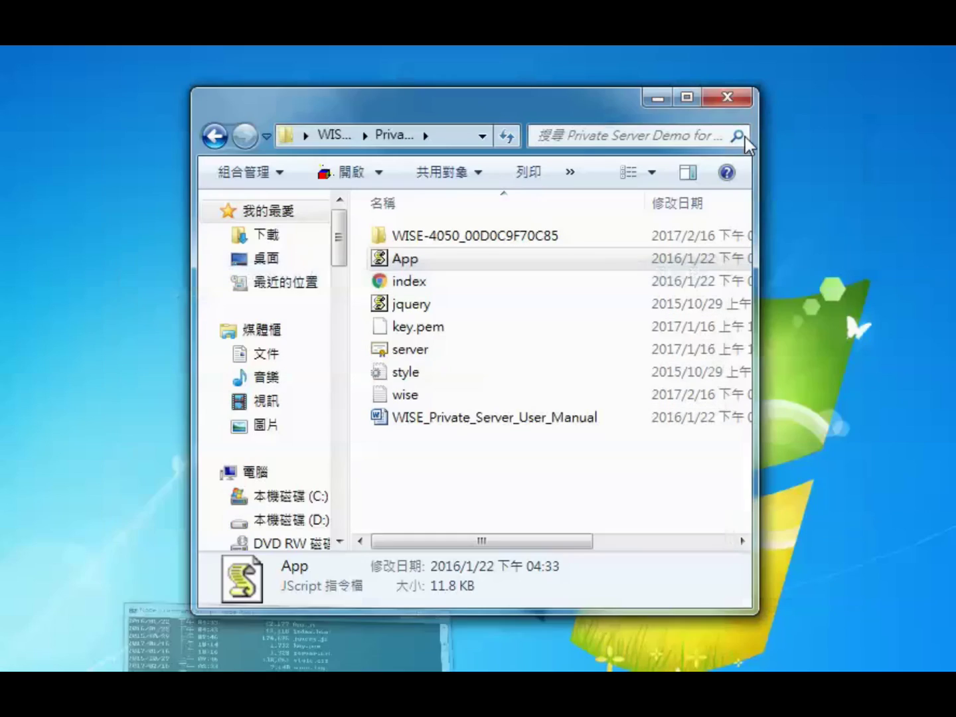
{"action": "double_click", "coordinate": [594, 238]}
{"action": "double_click", "coordinate": [594, 238]}
{"action": "double_click", "coordinate": [595, 239]}
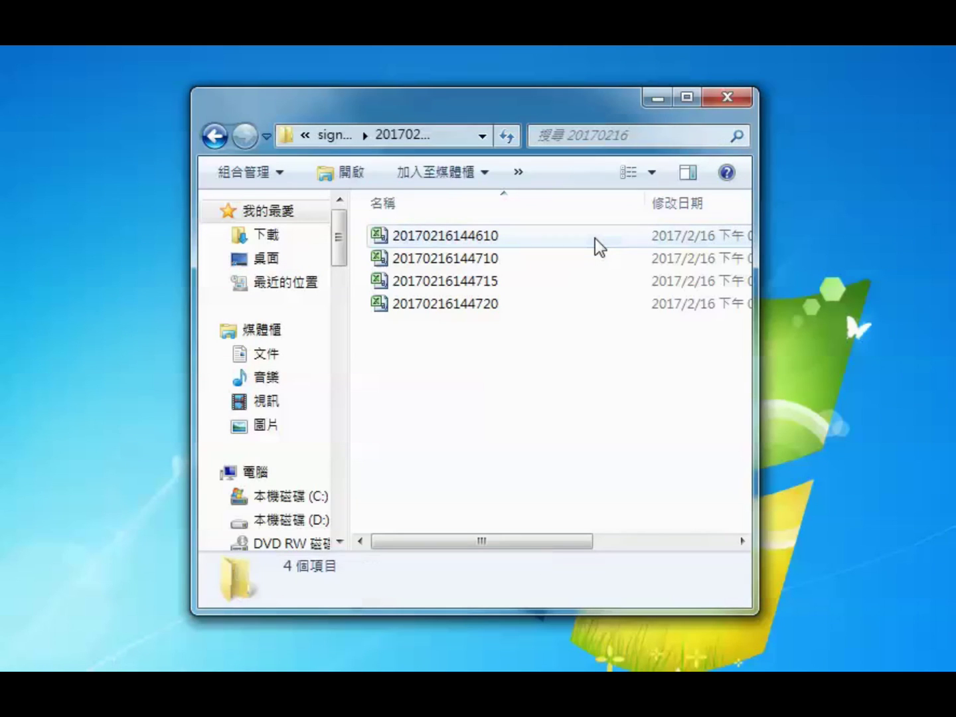